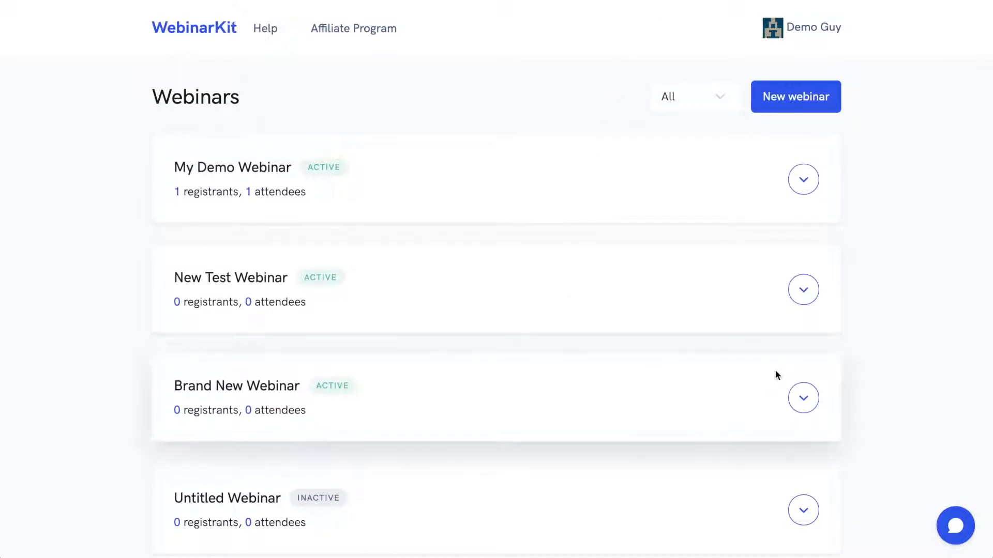
Step: Open the links for My Demo Webinar and close the links window
click(804, 178)
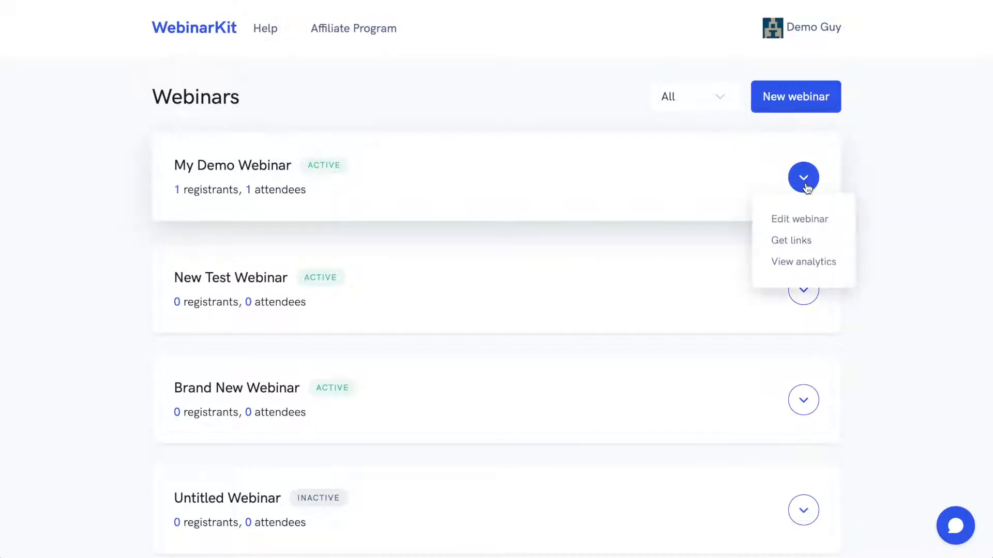
click(802, 242)
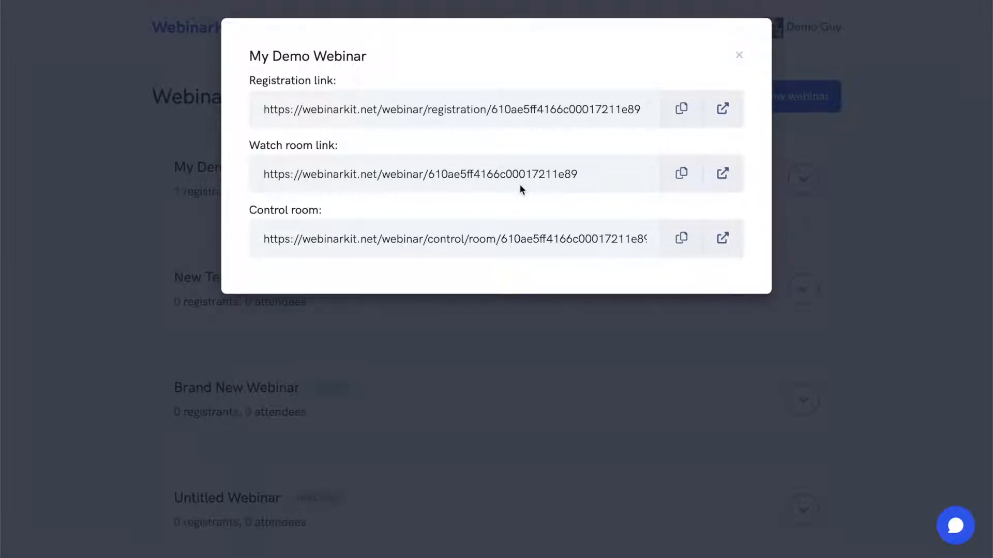
click(867, 168)
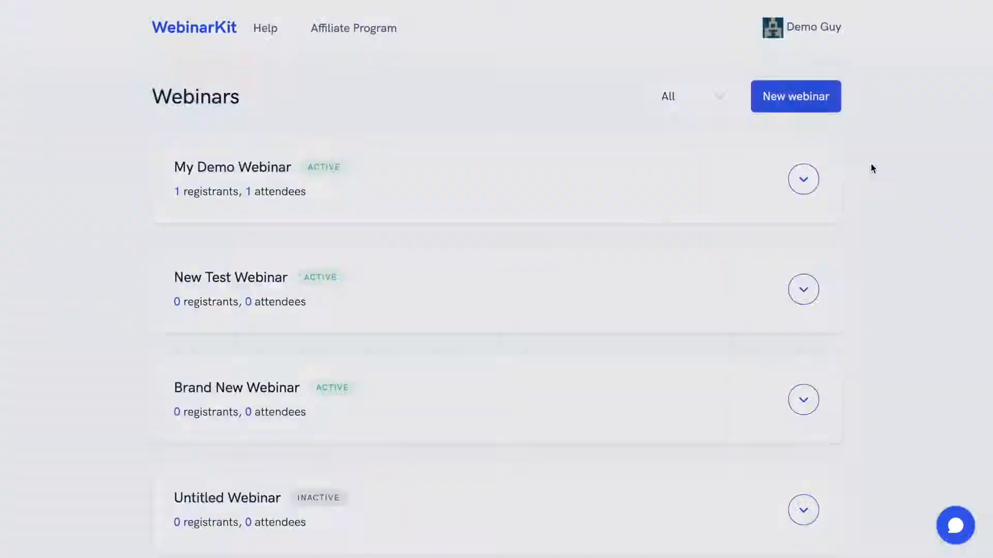
Step: View the analytics of My Demo Webinar, scrolling through the traffic, conversion and engagement figures, and return to the webinar list
click(804, 181)
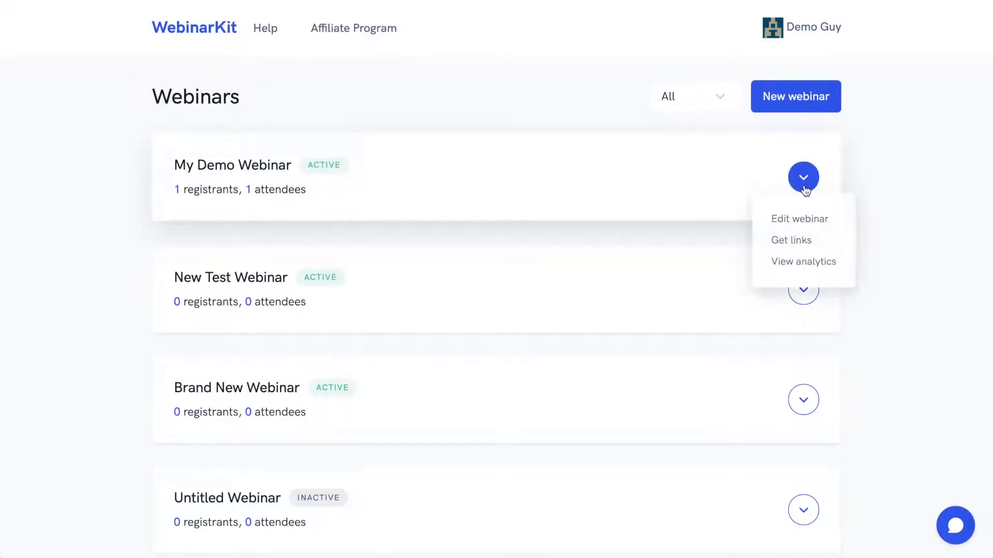
click(802, 263)
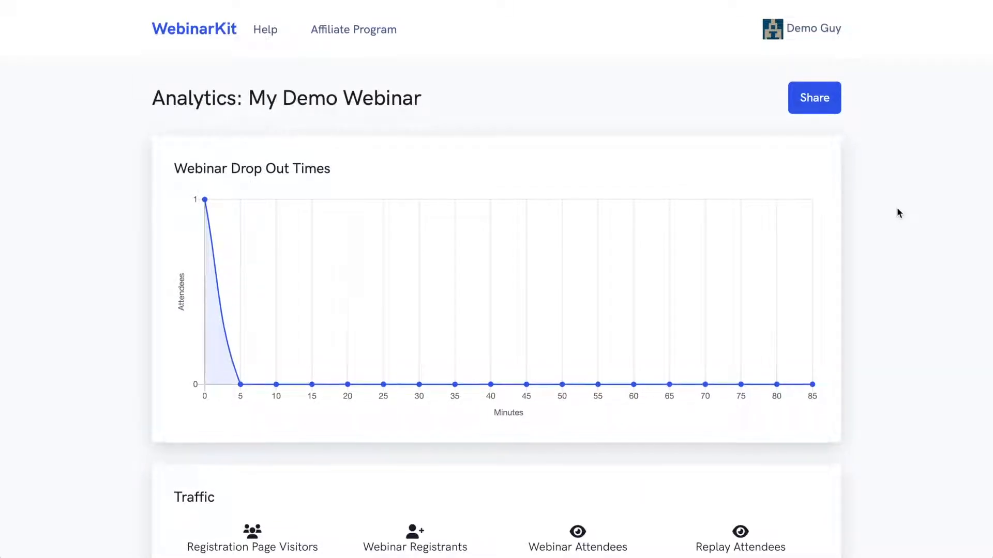
scroll(898, 211, down, 10)
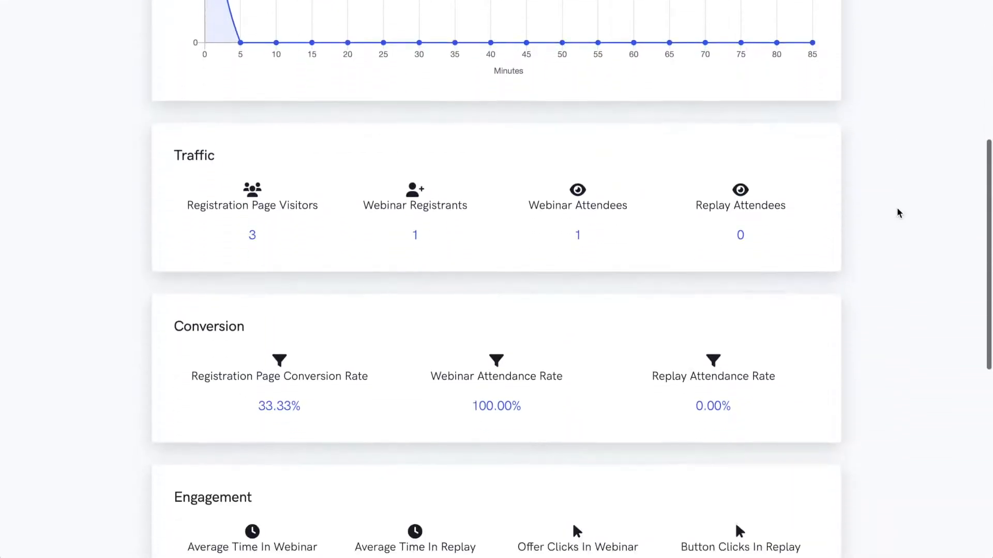
scroll(898, 210, up, 7)
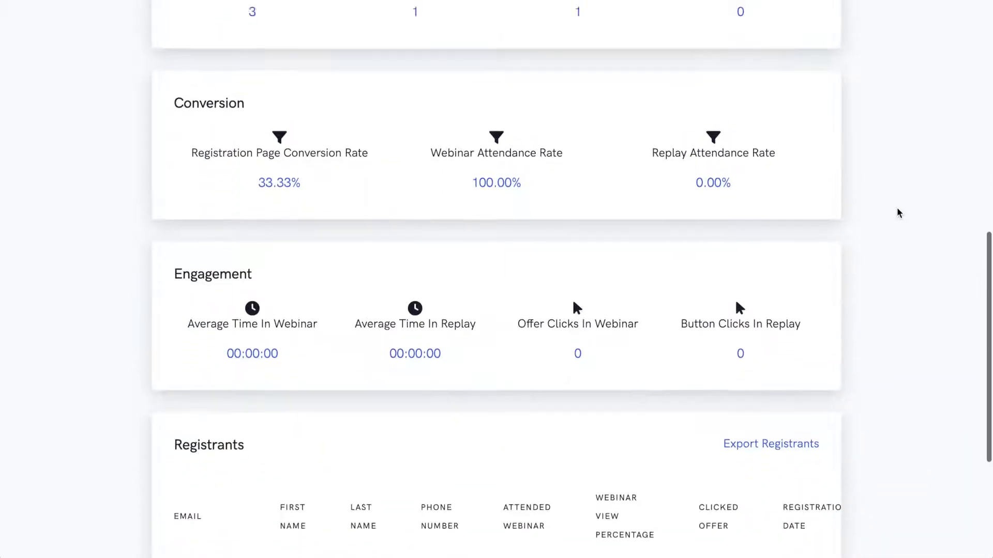
scroll(897, 210, up, 5)
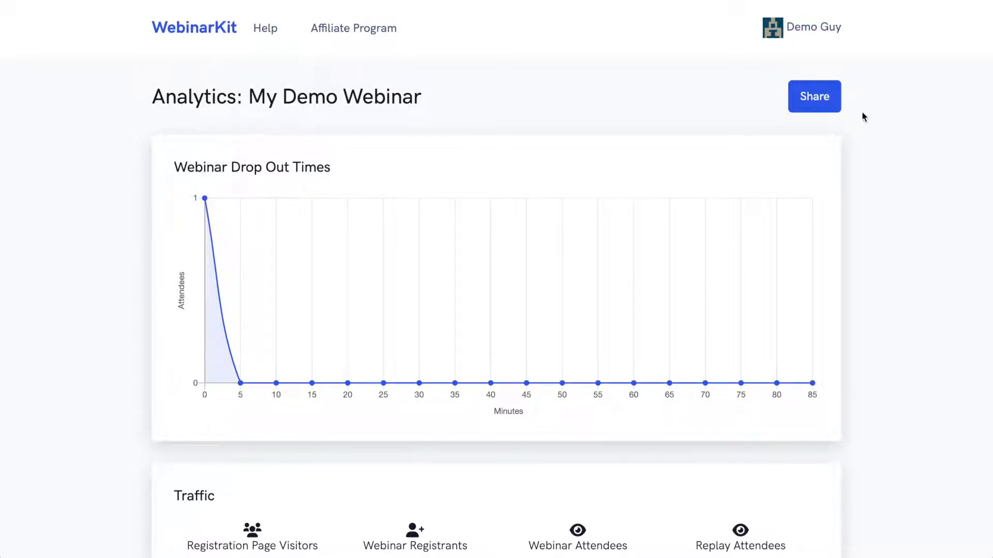
click(817, 33)
click(769, 70)
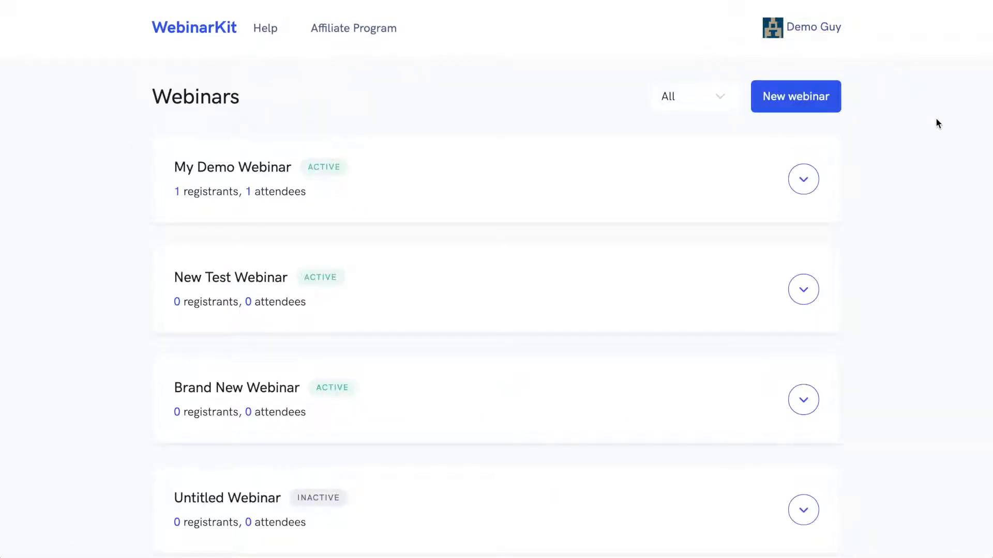
Step: Open My Demo Webinar for editing
click(806, 181)
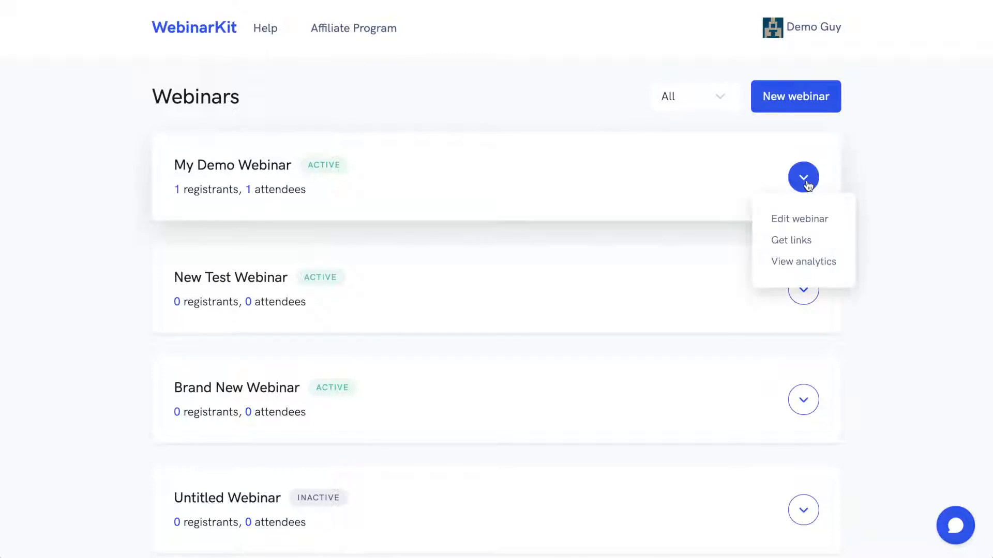
click(800, 219)
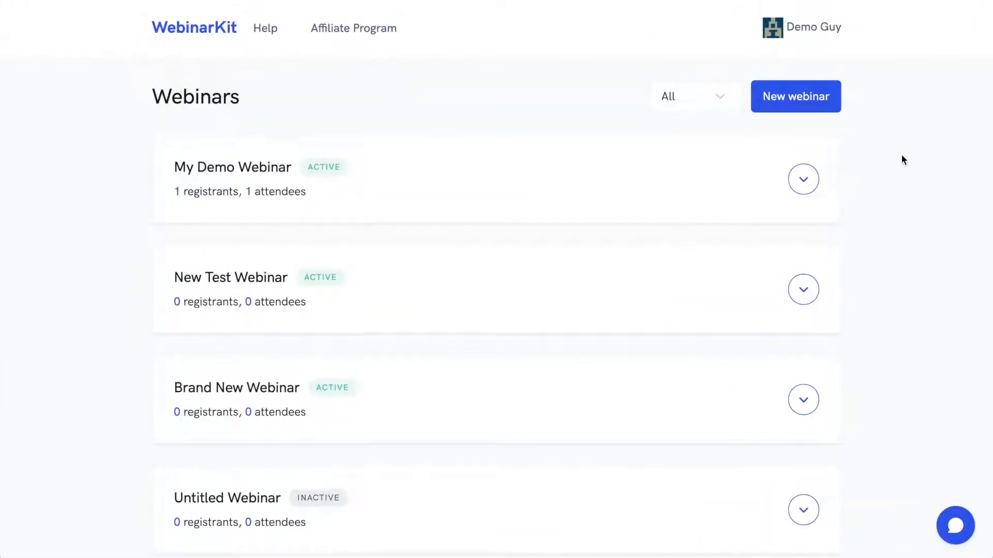
Step: Open the links for New Test Webinar and preview its registration, watch room and control room pages
click(803, 287)
click(800, 351)
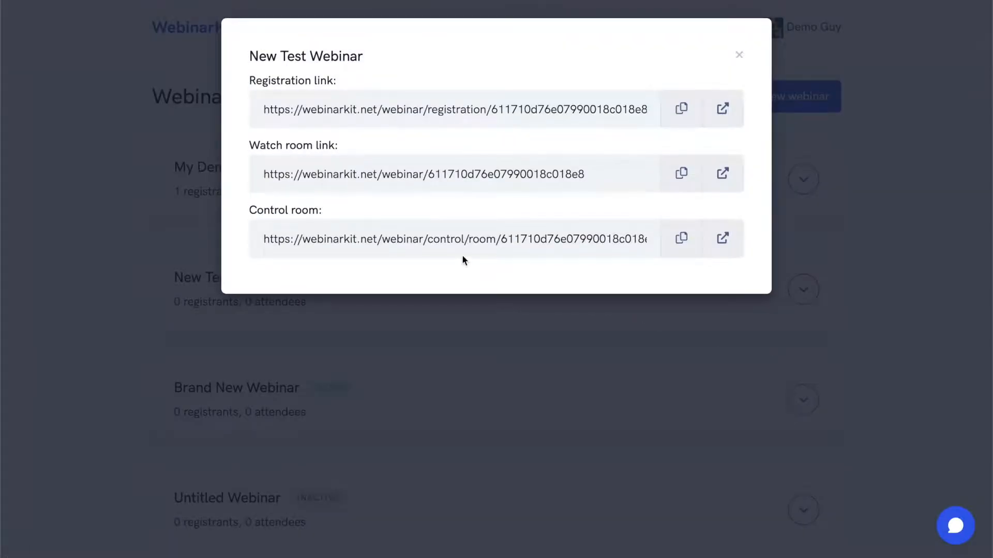
click(723, 108)
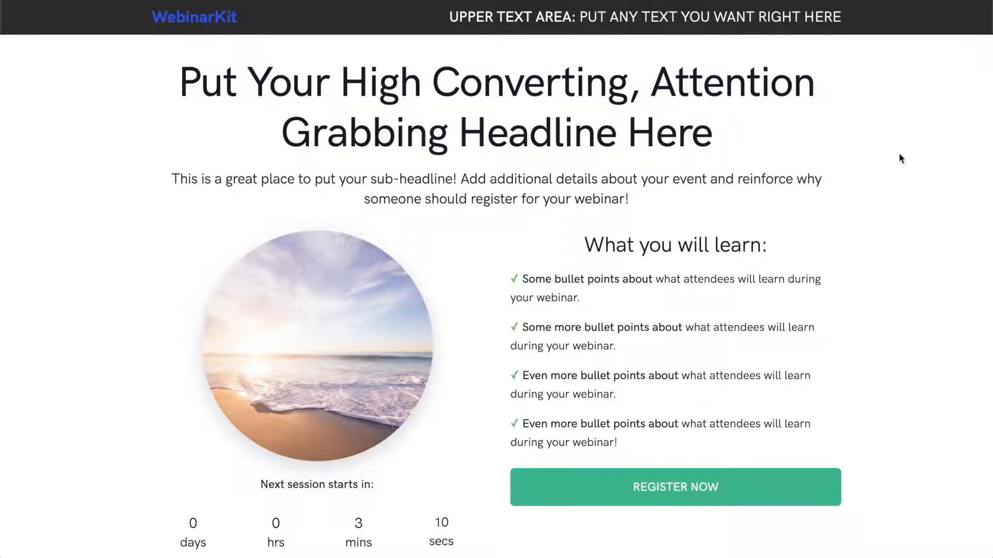
scroll(900, 154, down, 3)
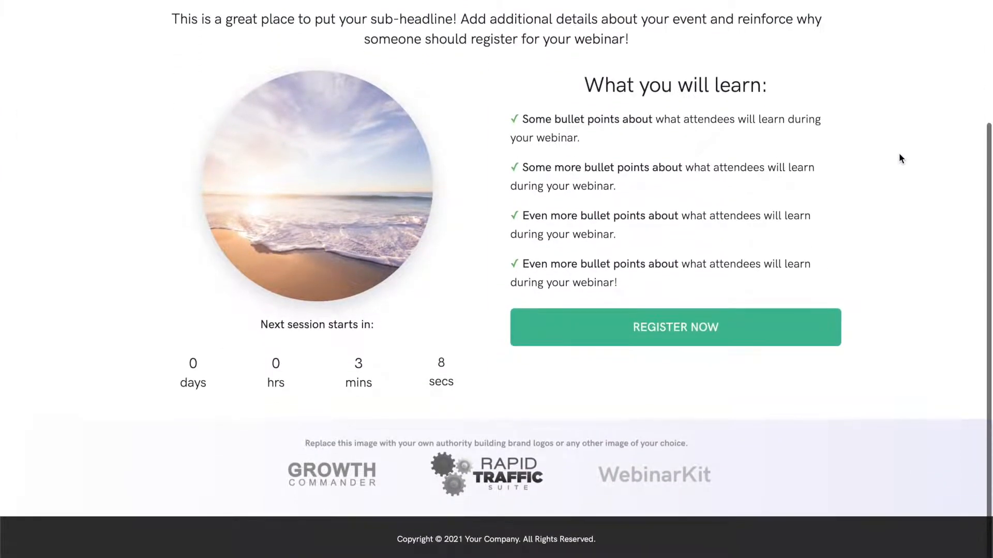
scroll(899, 154, up, 3)
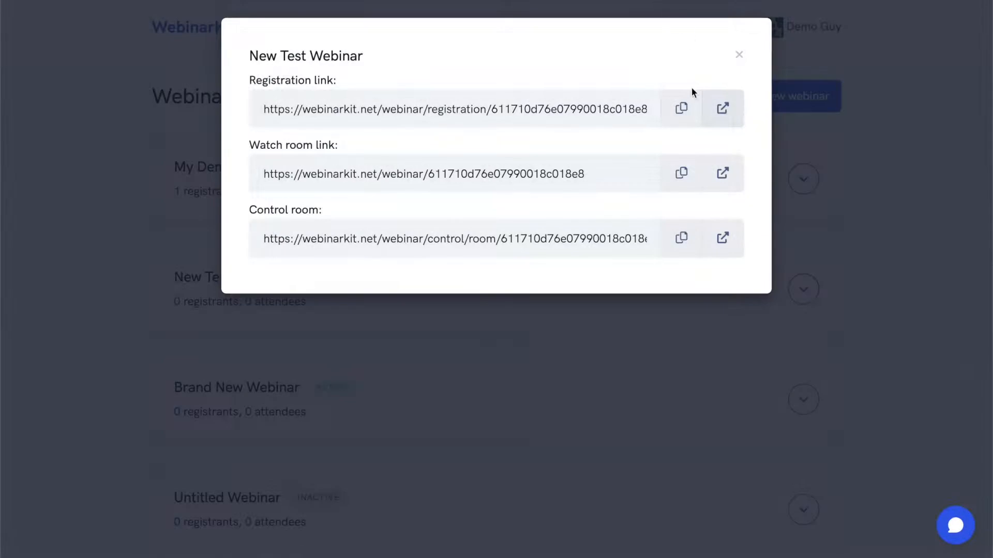
click(722, 177)
click(736, 245)
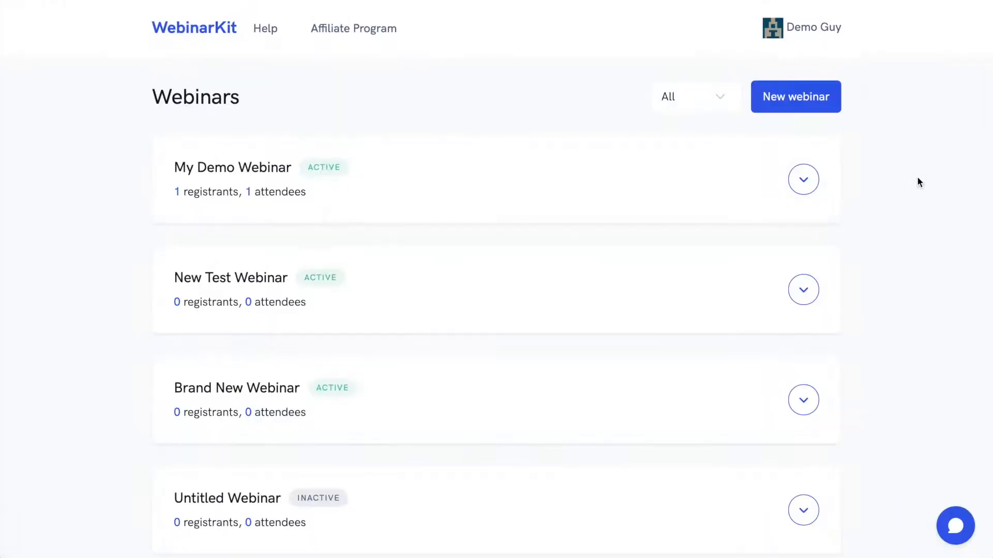
Step: Create a new webinar and advance past the Video step to the Details step
click(792, 102)
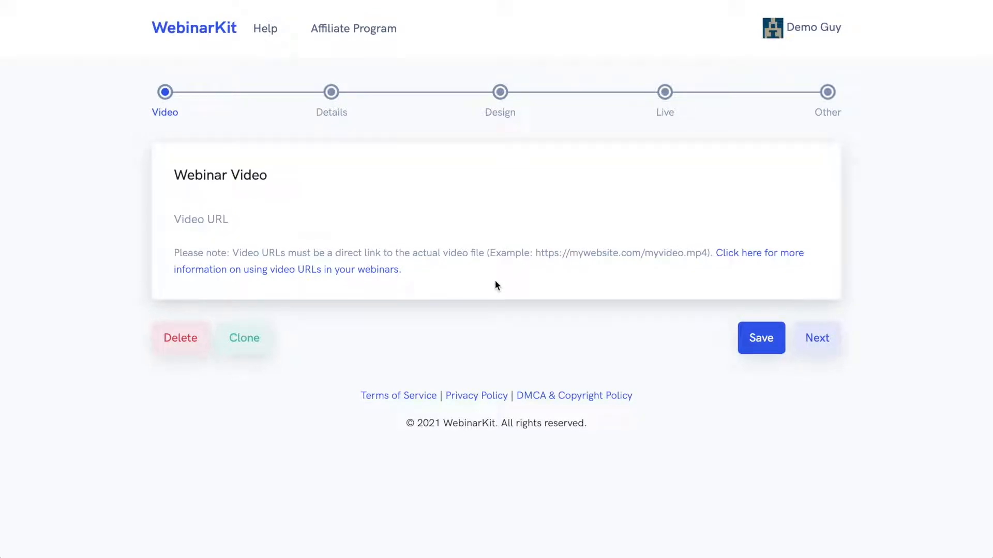
click(817, 337)
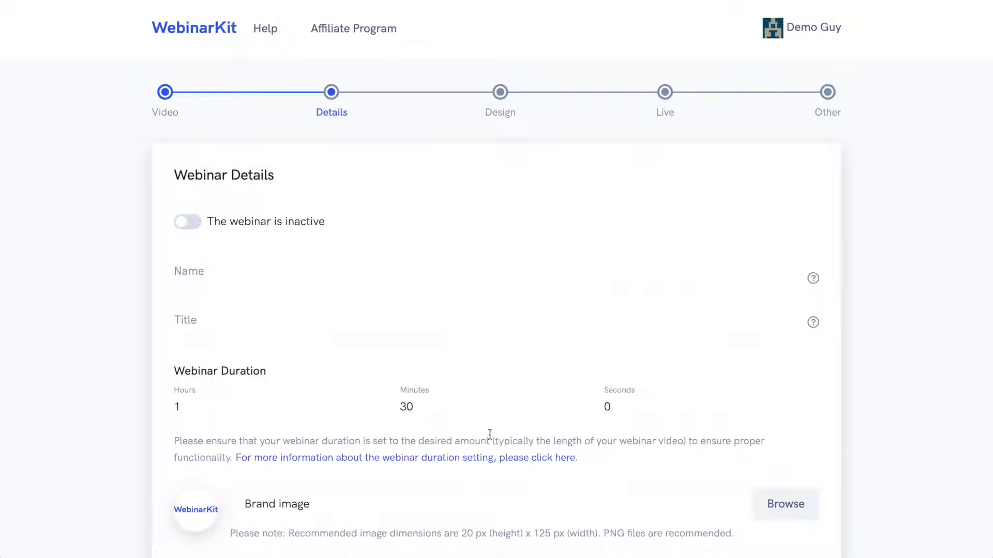
Step: Examine the activation toggle and the Title field's help, scrolling down to the presenter section
click(175, 223)
click(189, 224)
mouse_move(814, 323)
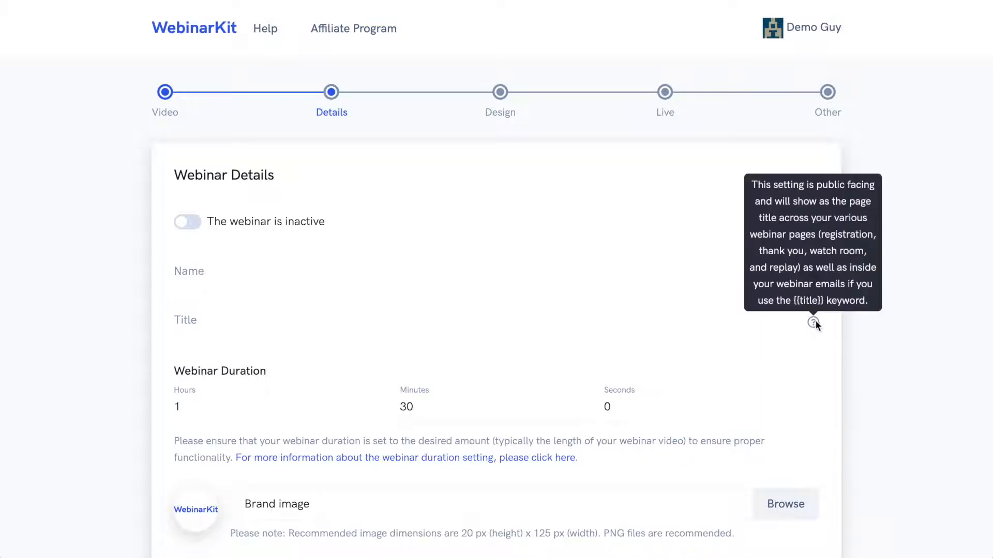
scroll(370, 375, down, 2)
scroll(369, 375, down, 3)
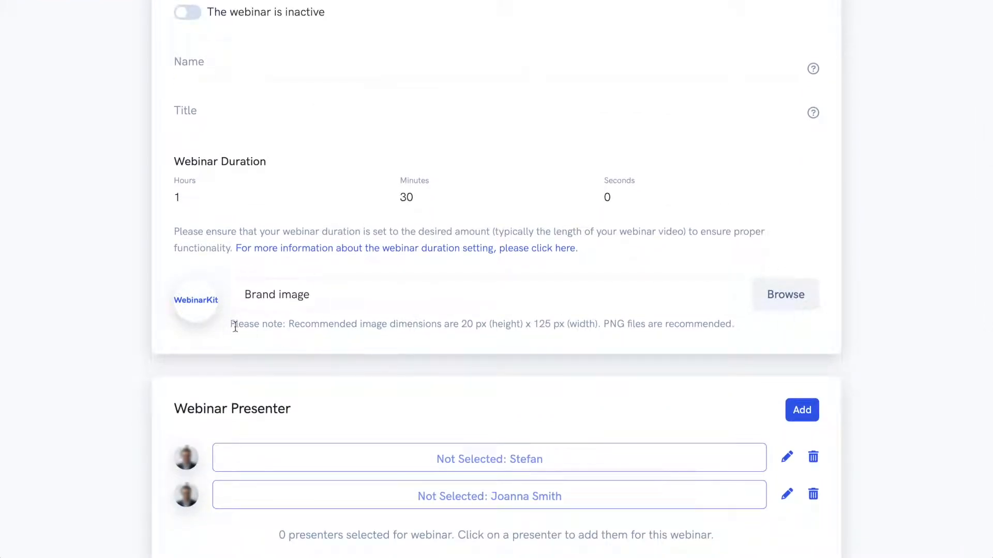
scroll(904, 285, down, 6)
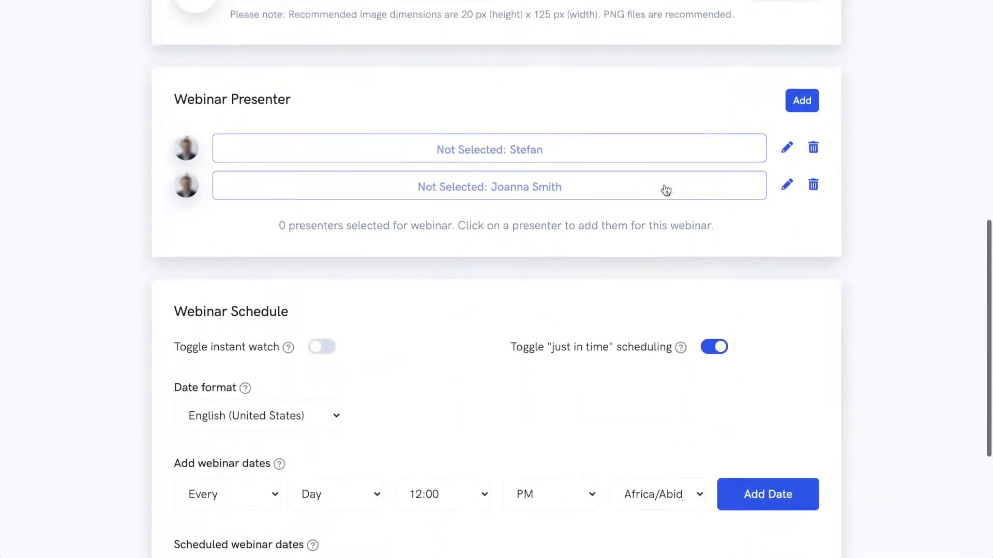
Step: Select both listed presenters for the webinar and then deselect them again
click(616, 155)
click(608, 194)
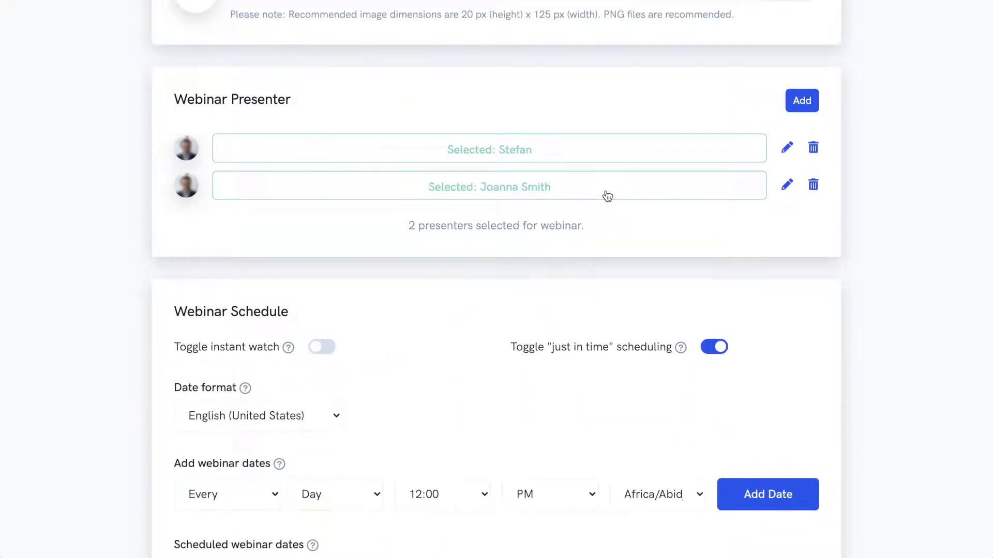
click(607, 195)
click(590, 157)
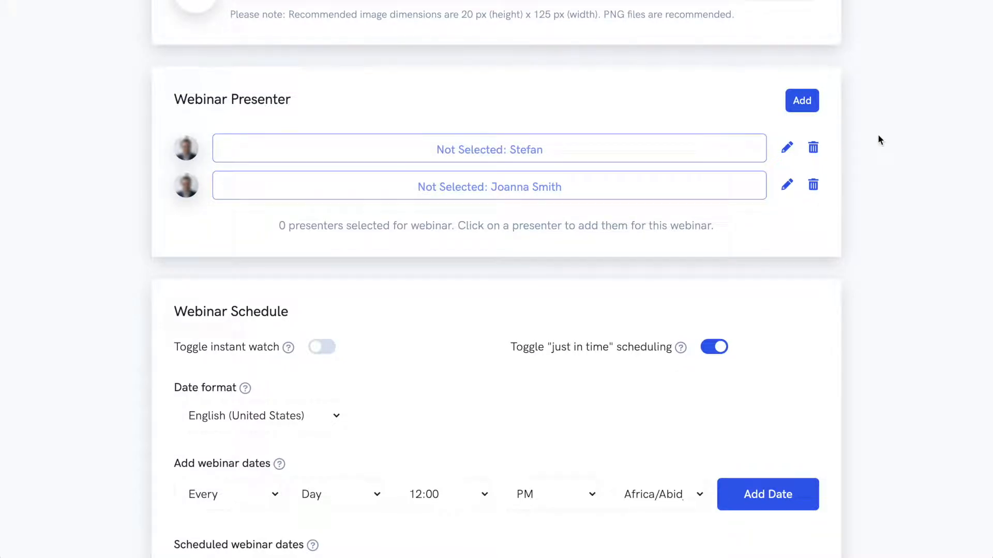
Step: Turn instant watch off and review the just-in-time scheduling help and the date format options
scroll(878, 137, down, 5)
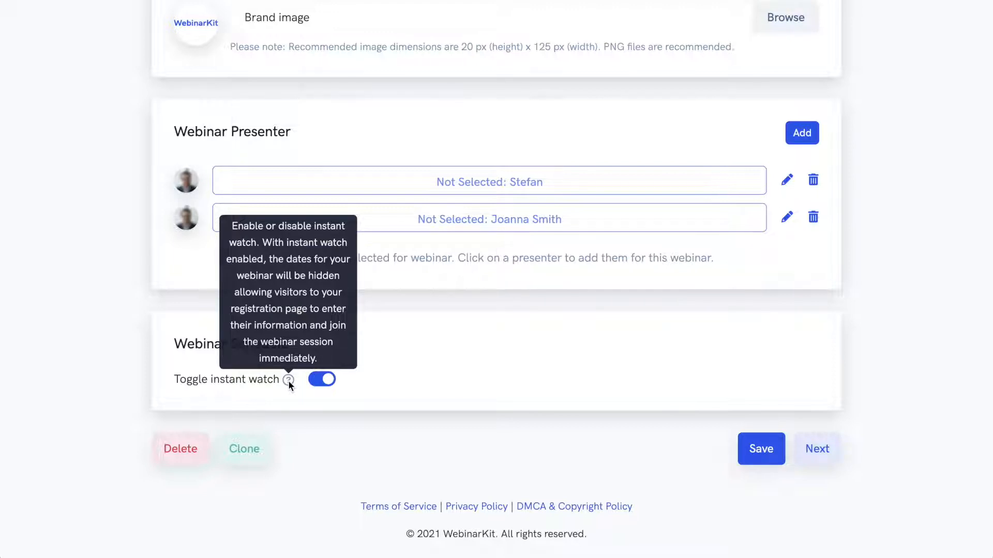
click(321, 380)
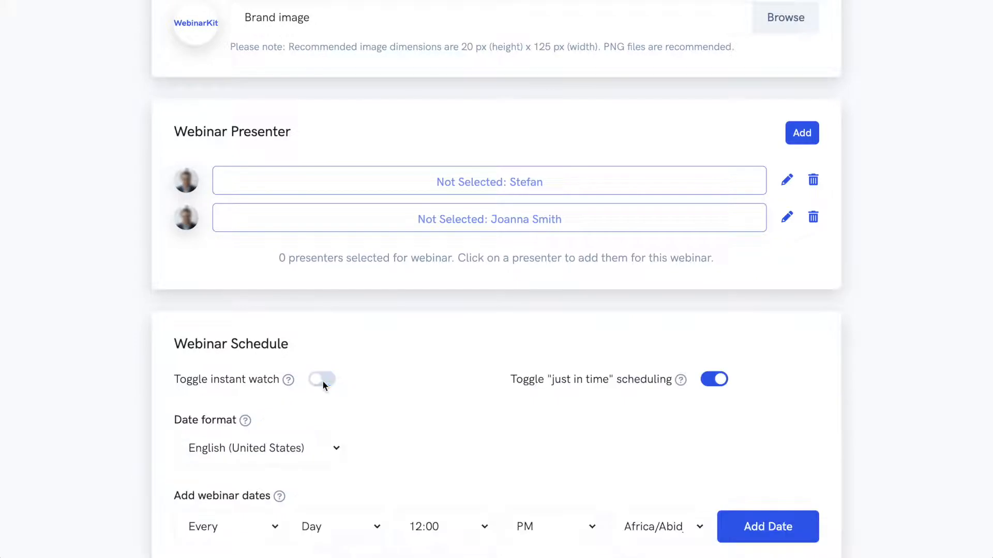
scroll(479, 365, down, 2)
scroll(478, 365, down, 3)
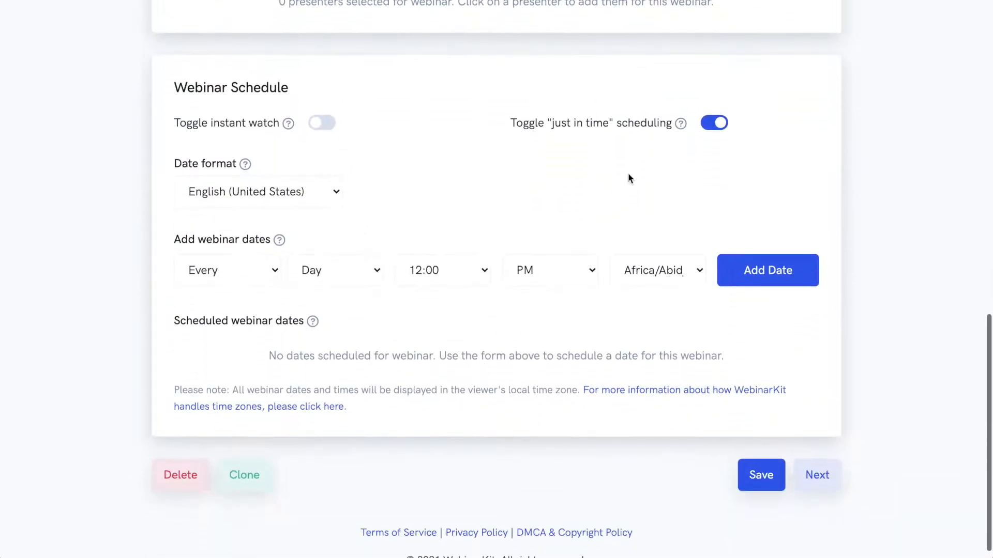
mouse_move(681, 128)
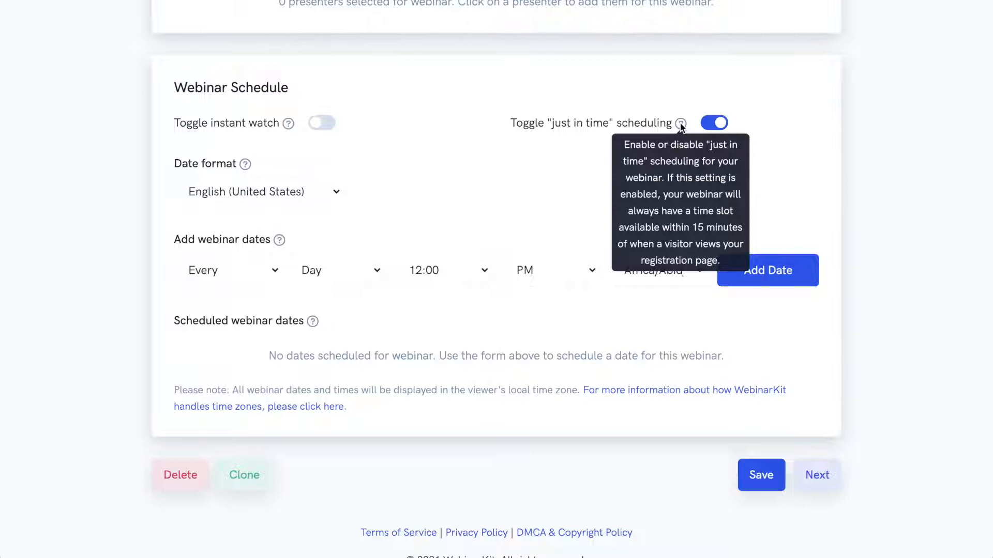
click(243, 192)
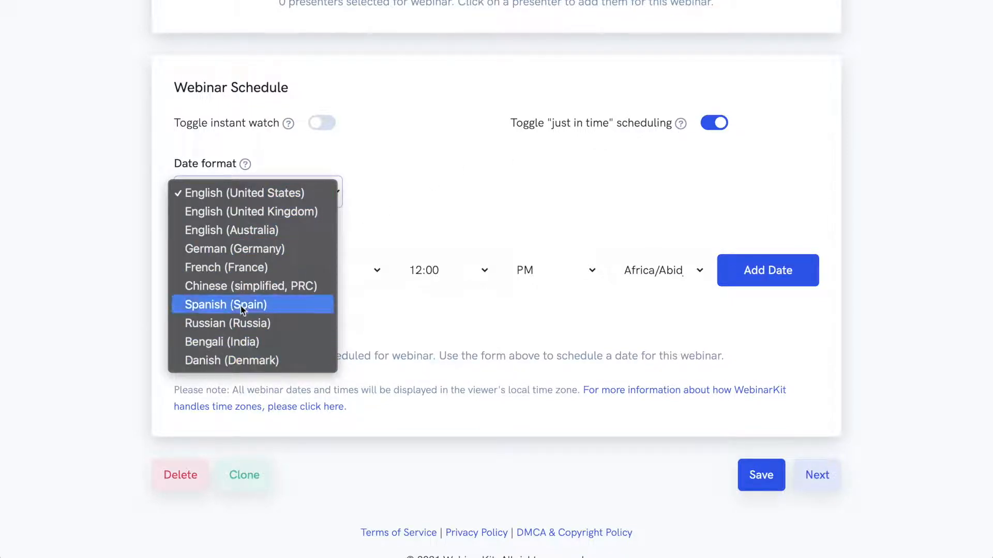
click(305, 160)
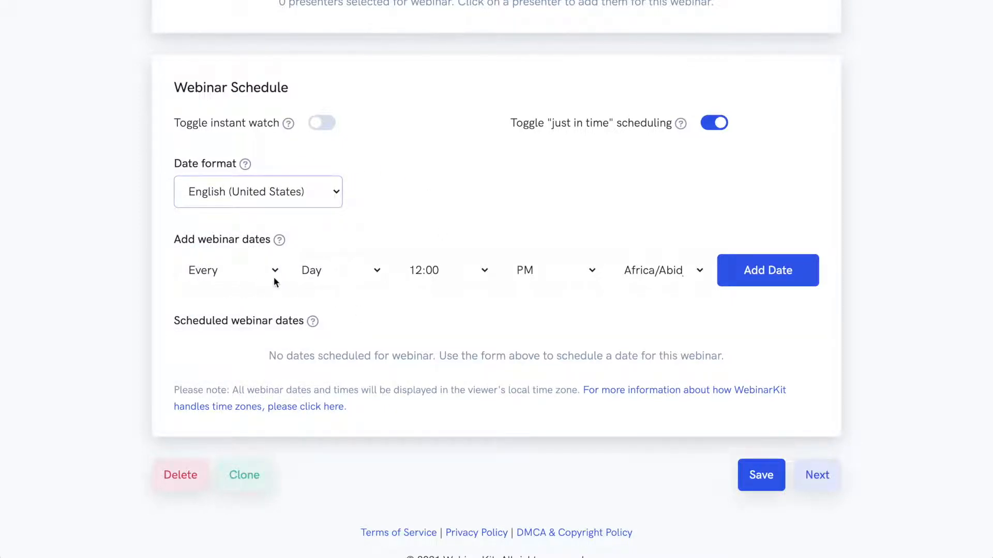
Step: Add a recurring webinar date every Wednesday at 3:00 PM in the America/New_York time zone, then delete it
click(321, 274)
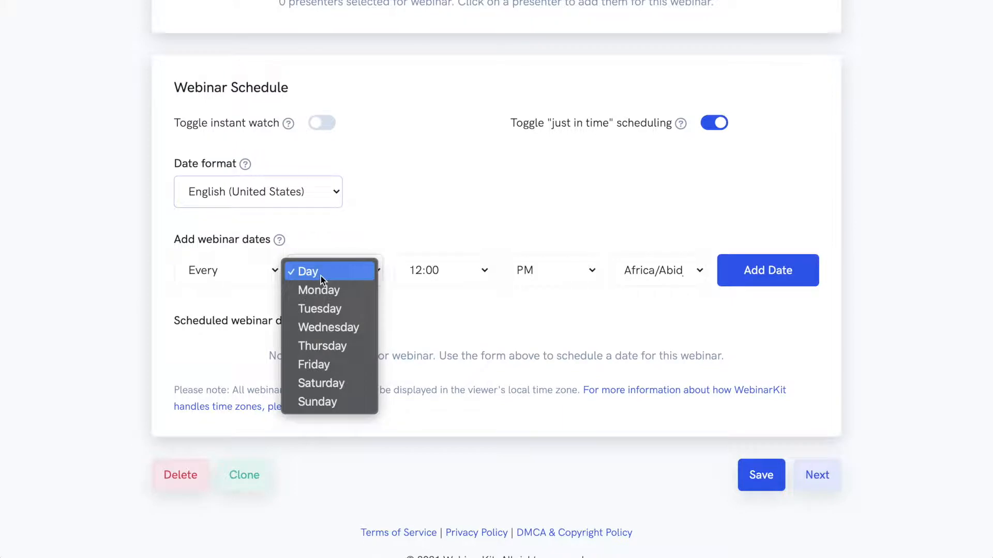
click(327, 327)
click(441, 272)
click(423, 493)
click(663, 276)
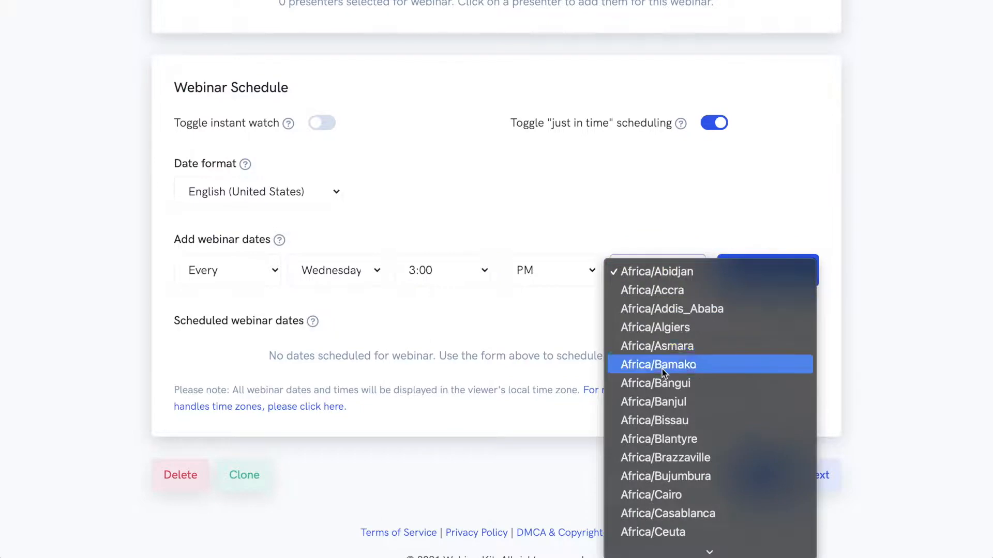
scroll(661, 370, down, 15)
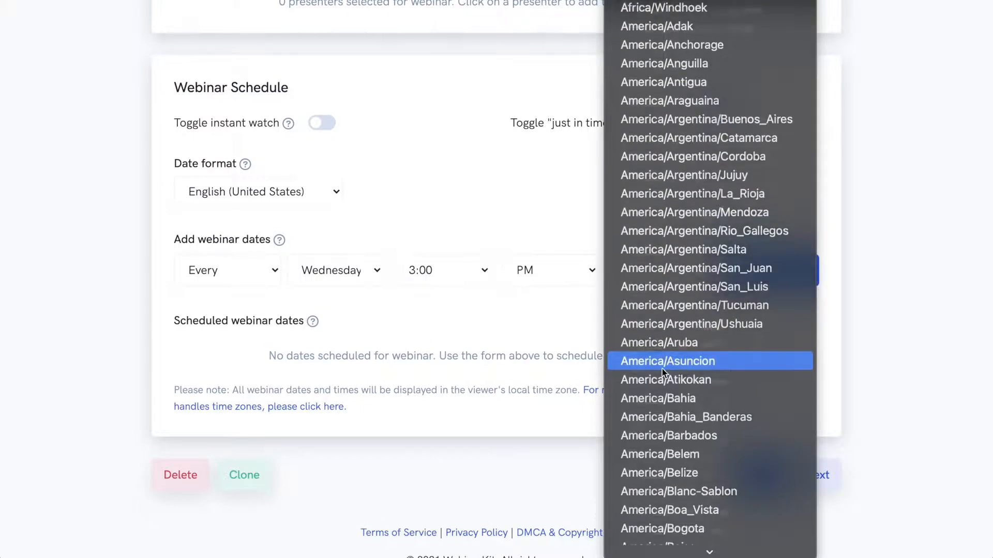
scroll(662, 368, down, 20)
click(693, 325)
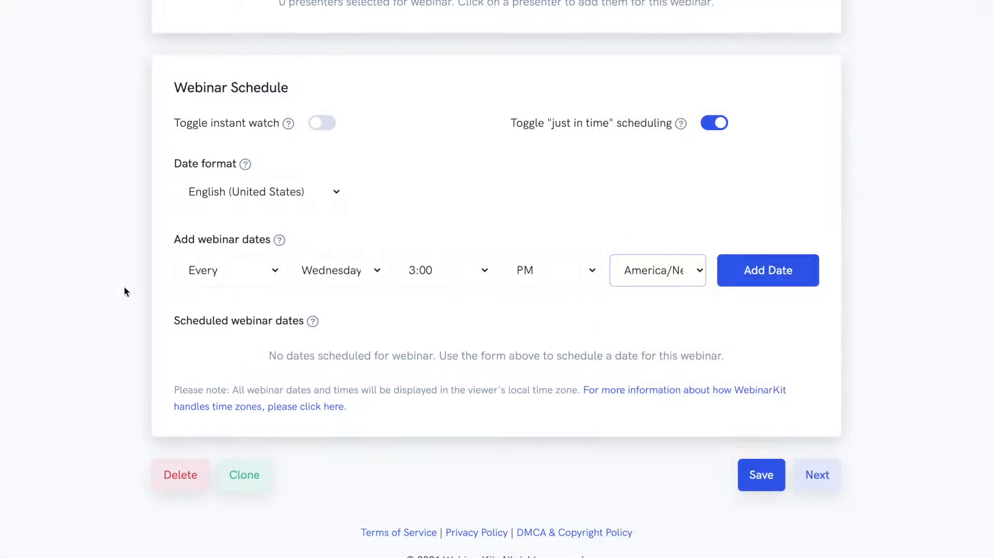
click(753, 279)
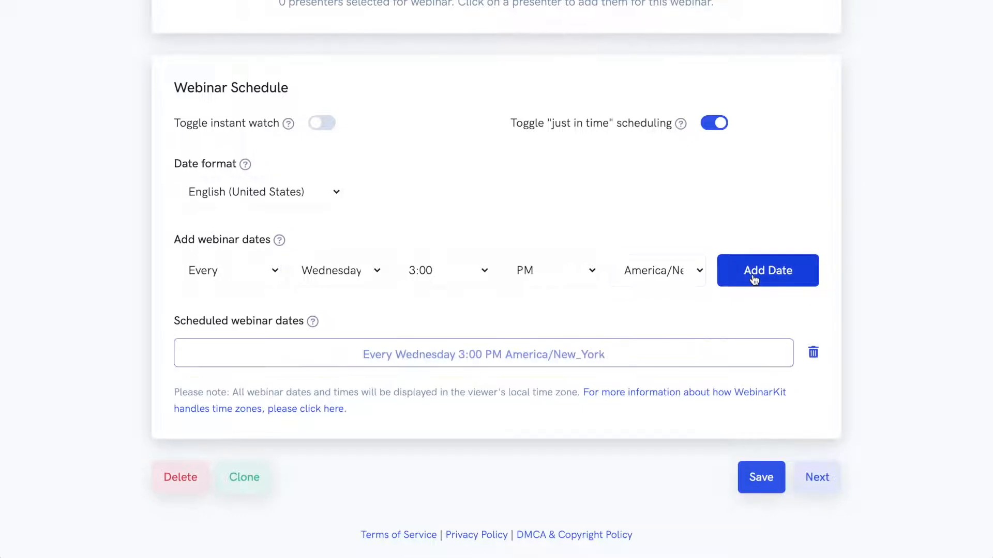
click(813, 352)
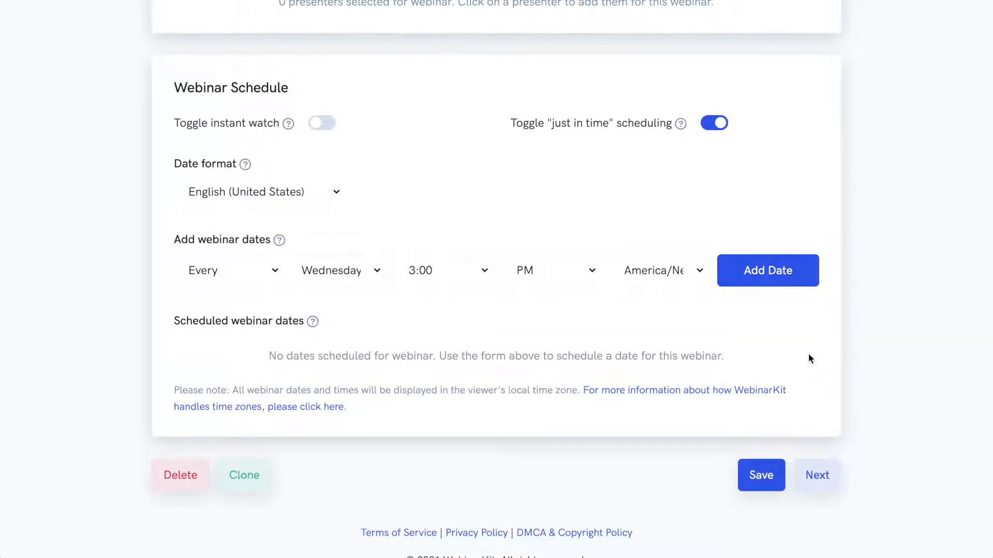
Step: Add a one-time webinar date on 10/20/2021 at 9:00 PM in the America/New_York time zone
click(240, 284)
click(238, 287)
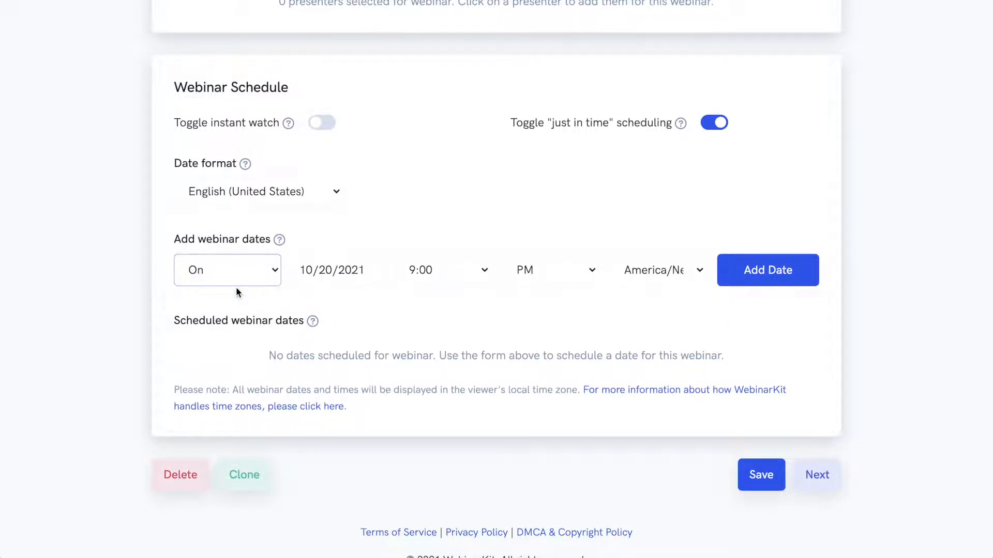
click(472, 271)
click(428, 274)
click(326, 271)
click(362, 405)
click(453, 294)
click(754, 278)
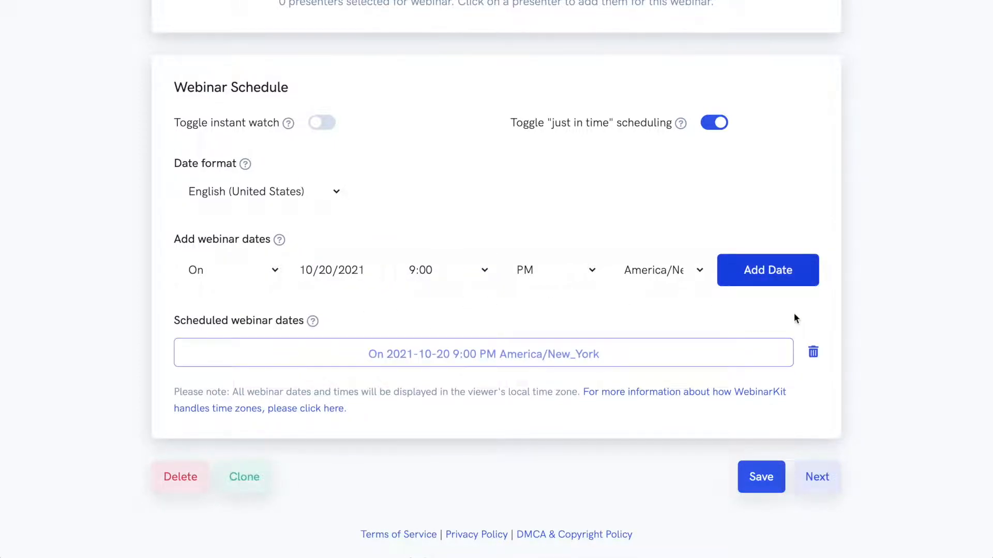
Step: Add a second date on 10/20/2021 at 11:00 PM America/New_York
click(441, 276)
click(422, 421)
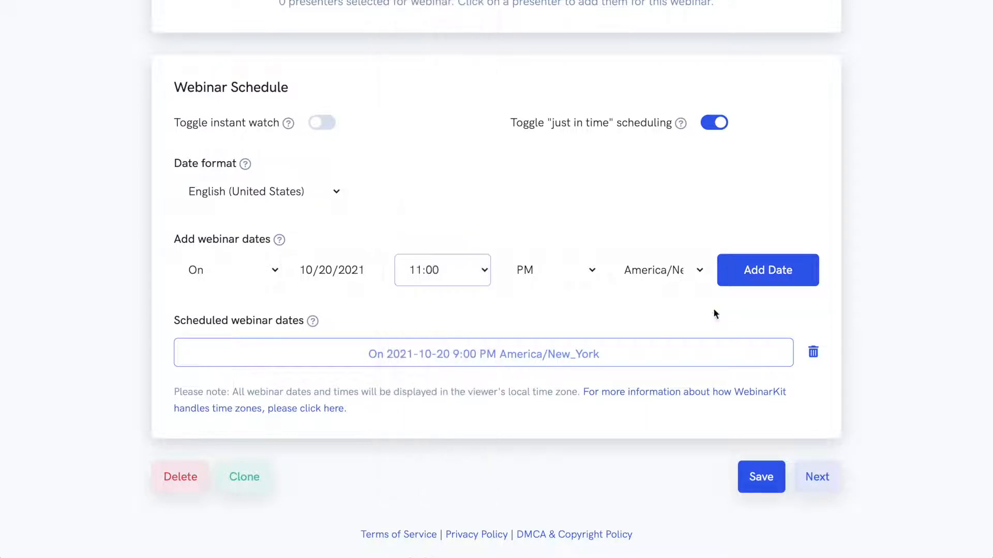
click(716, 279)
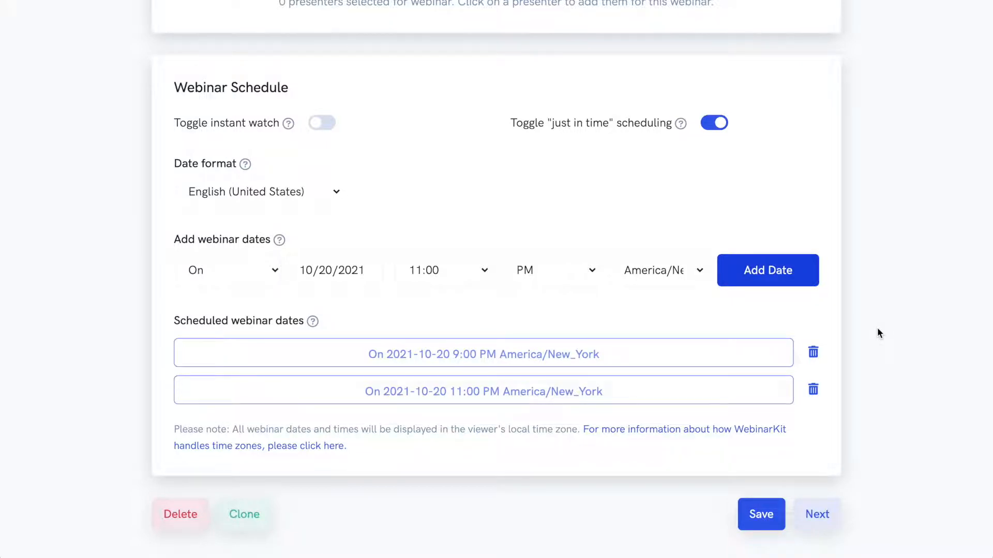
Step: Open the registration page editor from the Design step
scroll(877, 327, down, 2)
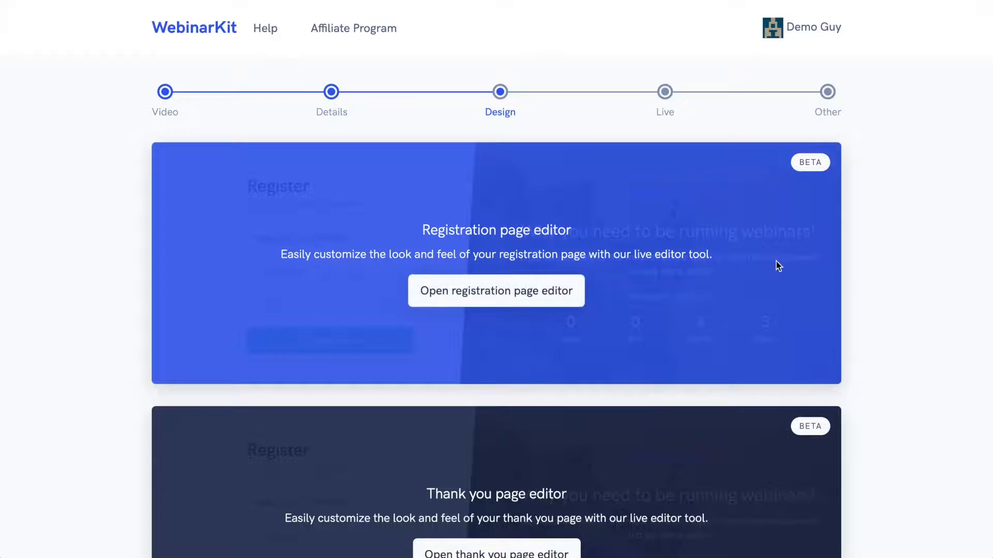
scroll(777, 265, down, 2)
scroll(777, 265, down, 3)
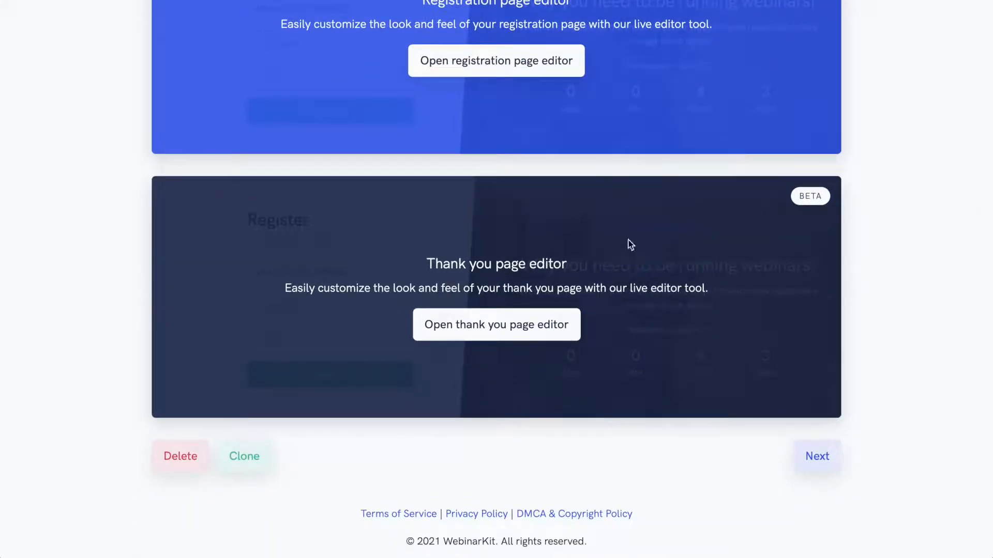
scroll(712, 325, up, 4)
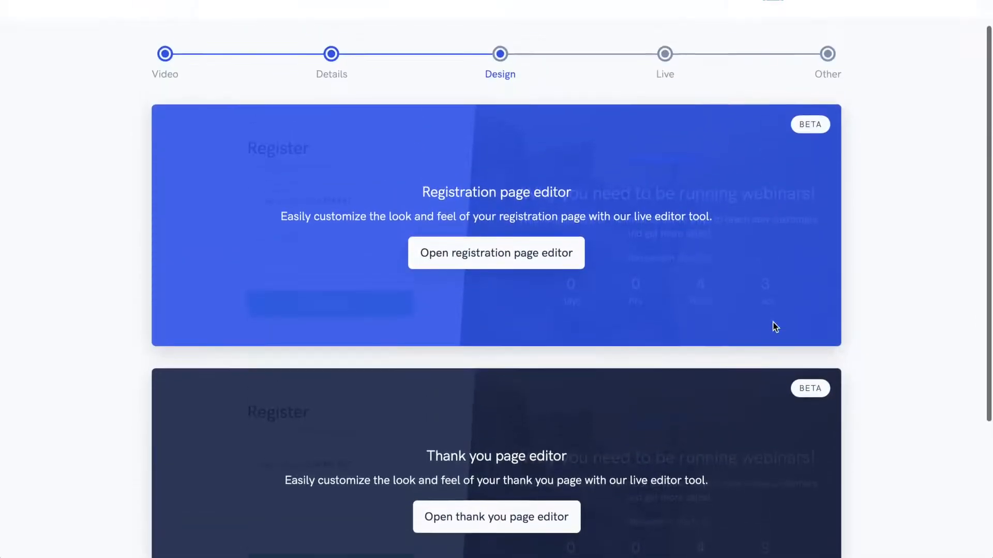
click(523, 271)
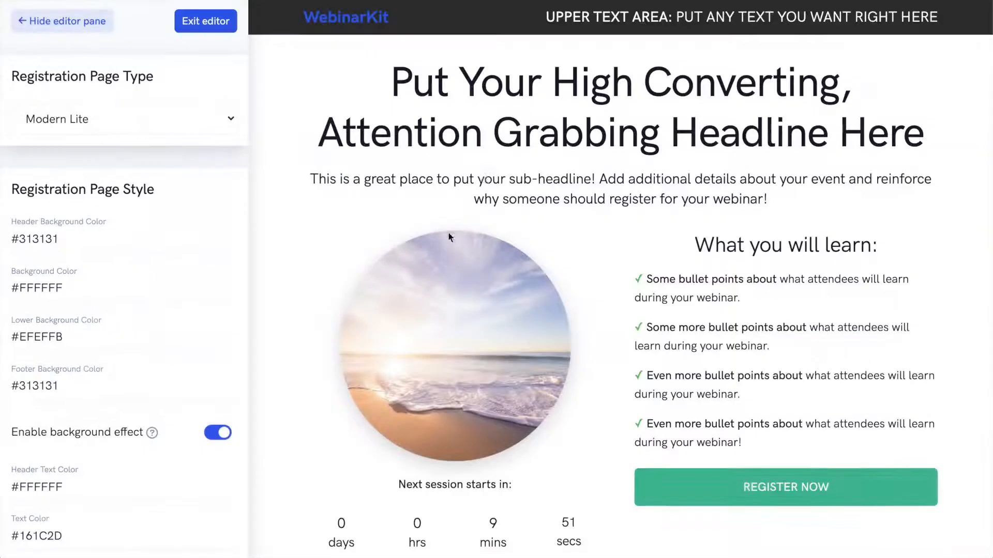
Step: Switch the registration page type to Simple
scroll(612, 170, down, 3)
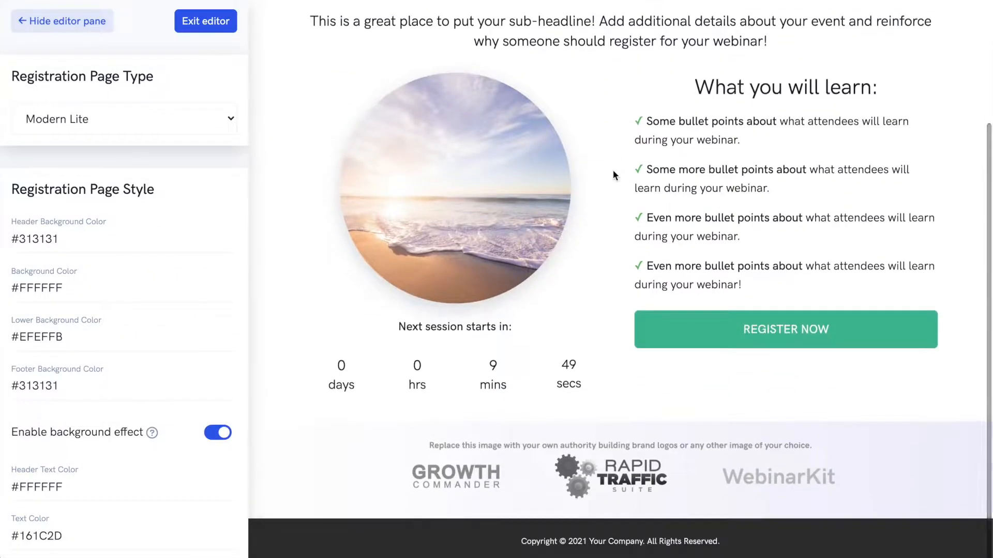
scroll(613, 170, up, 2)
scroll(613, 176, up, 1)
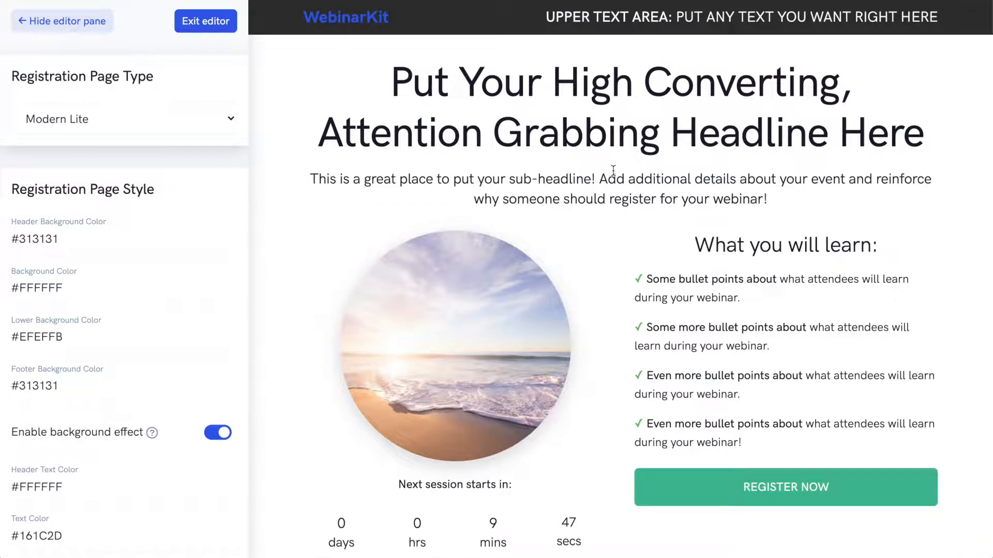
click(146, 118)
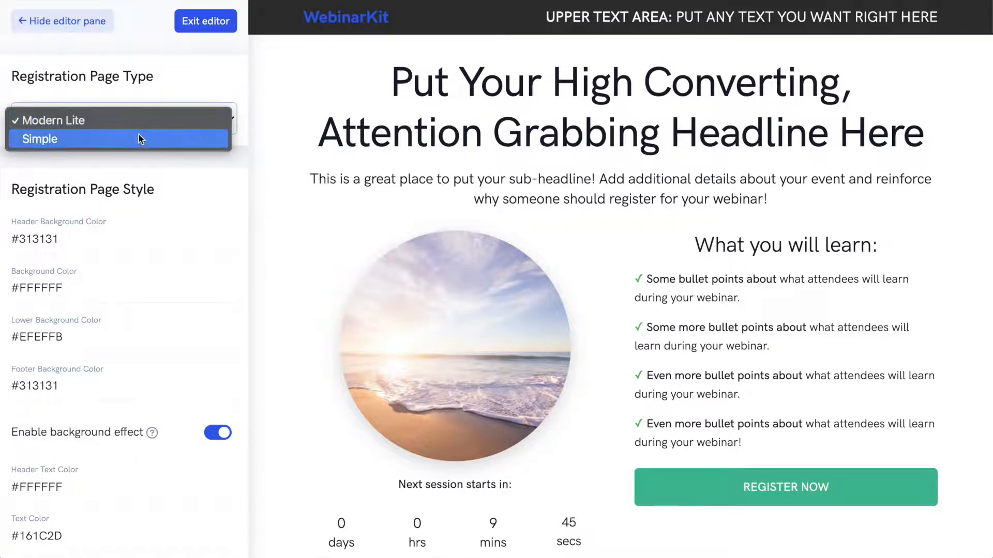
click(139, 137)
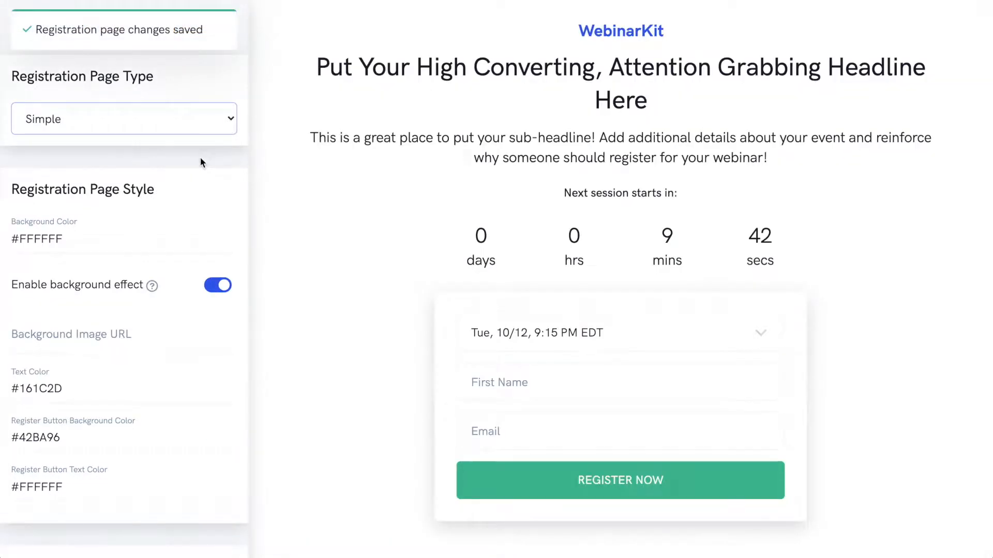
Step: Set the registration page background color to blue #3947C8 with the color picker
scroll(200, 157, down, 9)
scroll(200, 157, down, 3)
scroll(200, 158, up, 12)
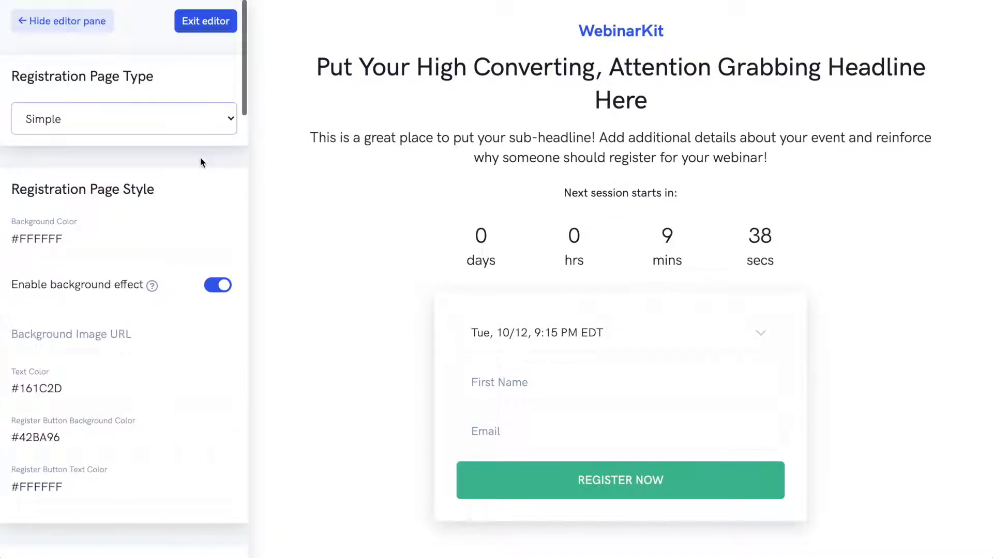
click(127, 243)
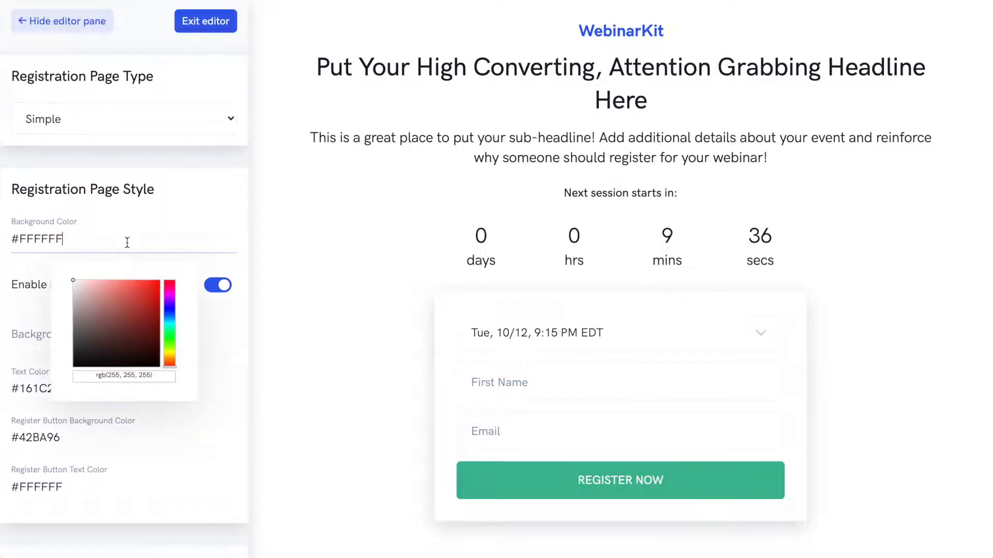
click(169, 310)
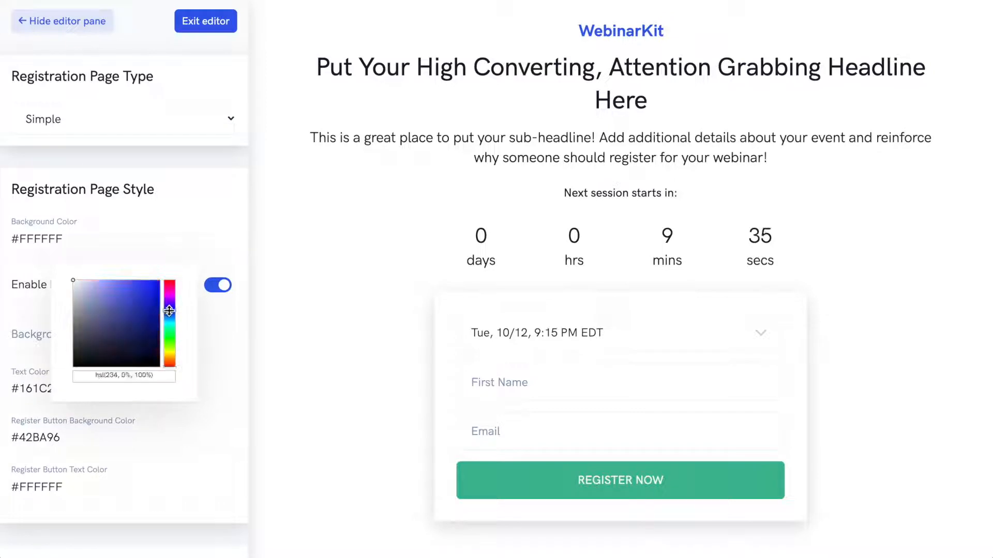
click(135, 299)
click(200, 199)
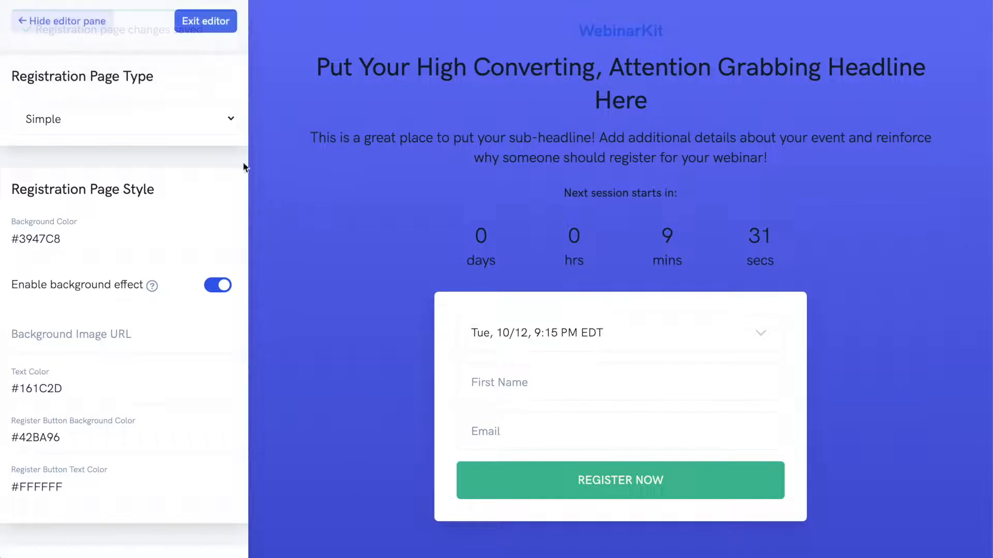
Step: Switch the registration page type back to Modern Lite
click(110, 119)
click(104, 106)
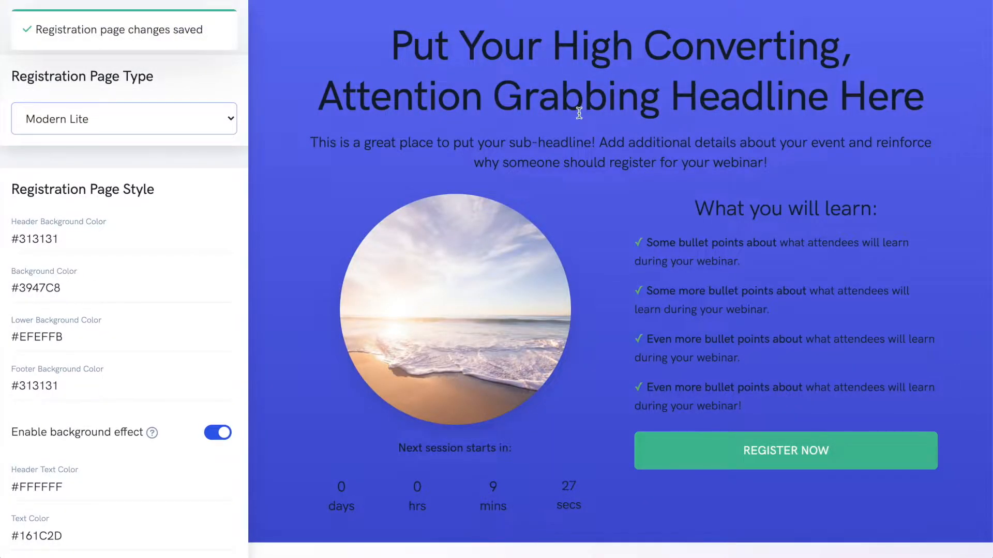
Step: Review the registration page's style, content fields and display toggles, then exit the editor
scroll(580, 109, down, 3)
scroll(175, 192, down, 5)
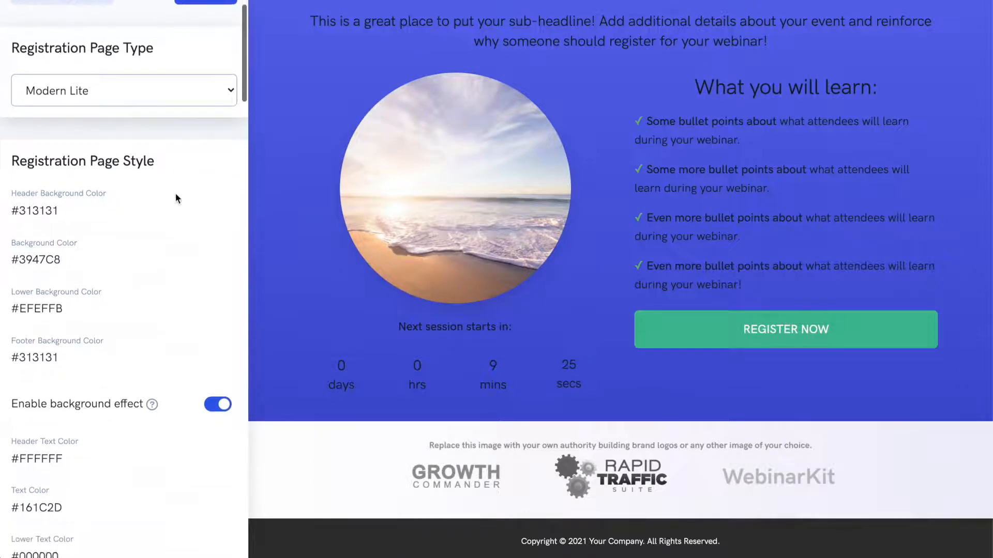
scroll(175, 193, down, 15)
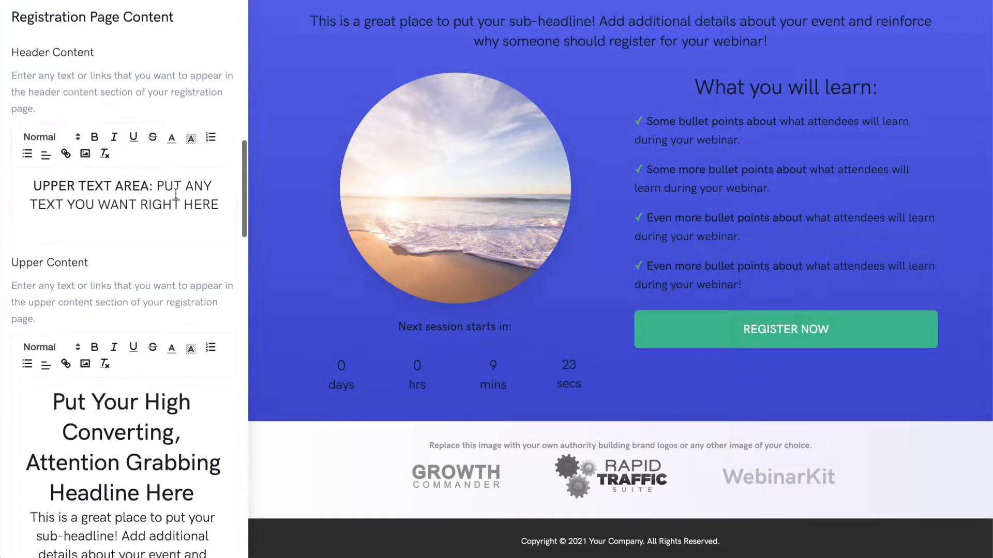
scroll(176, 194, down, 15)
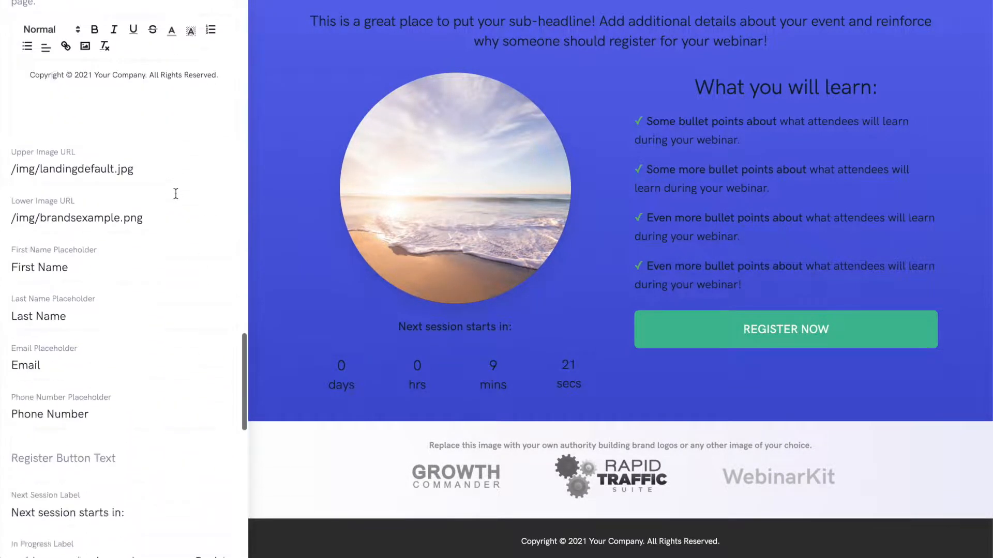
scroll(175, 193, down, 2)
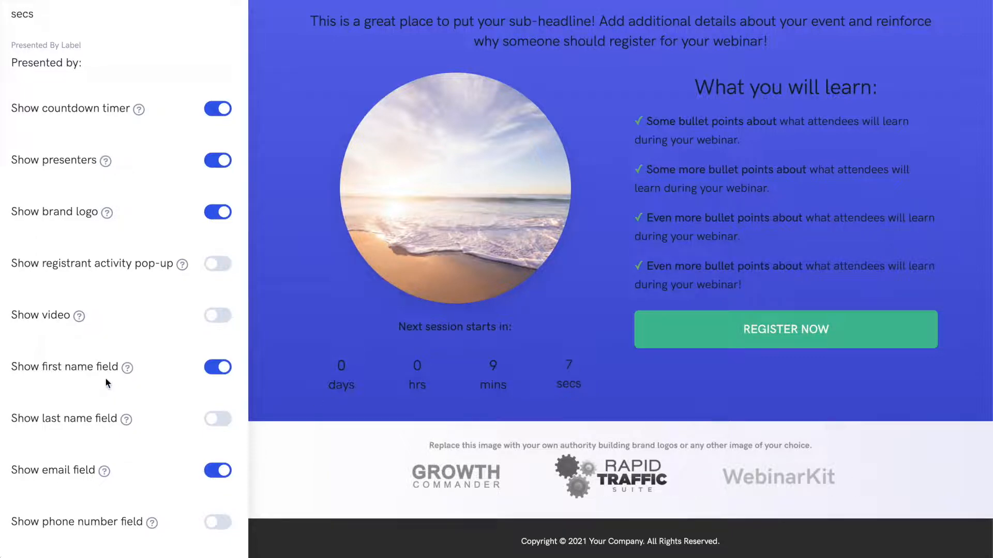
scroll(106, 383, up, 12)
scroll(105, 379, up, 15)
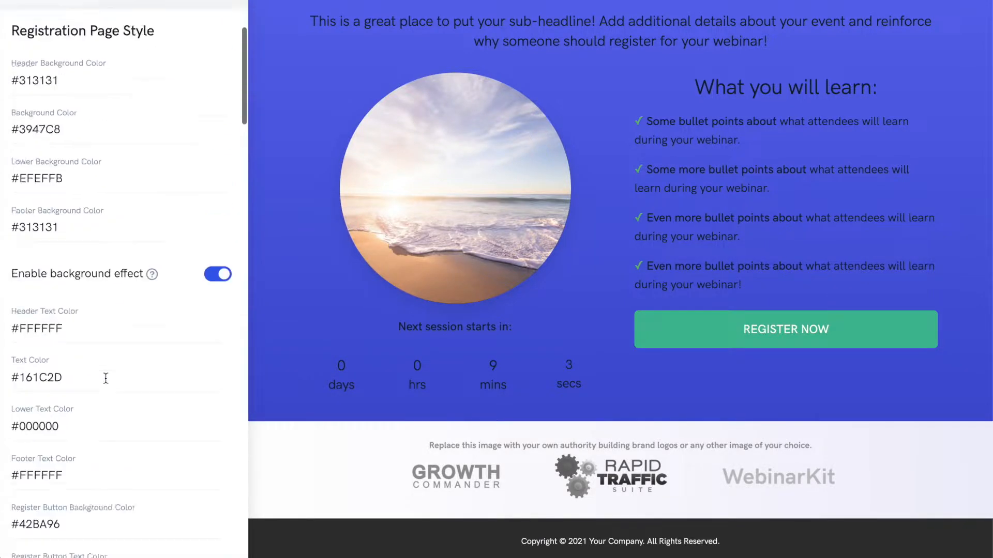
scroll(105, 379, up, 3)
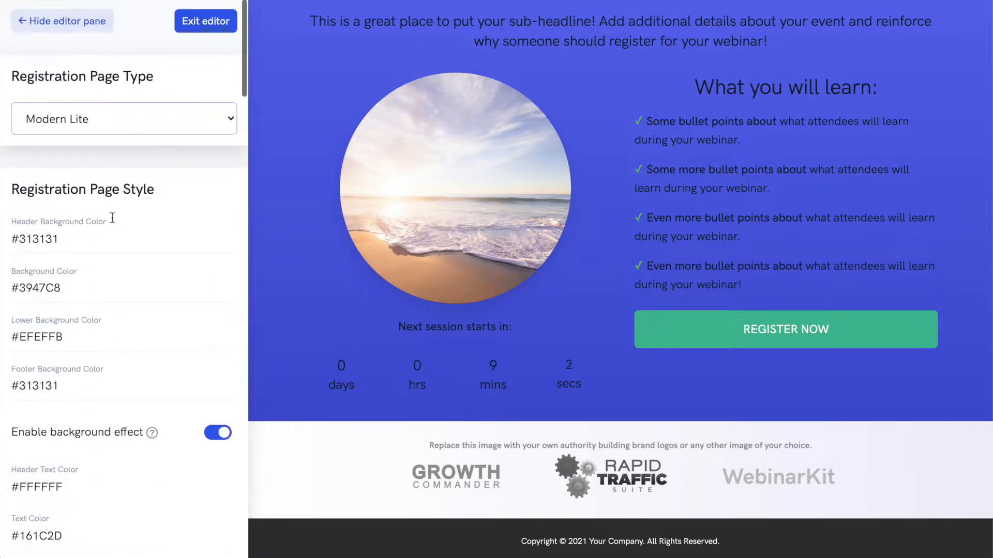
click(205, 22)
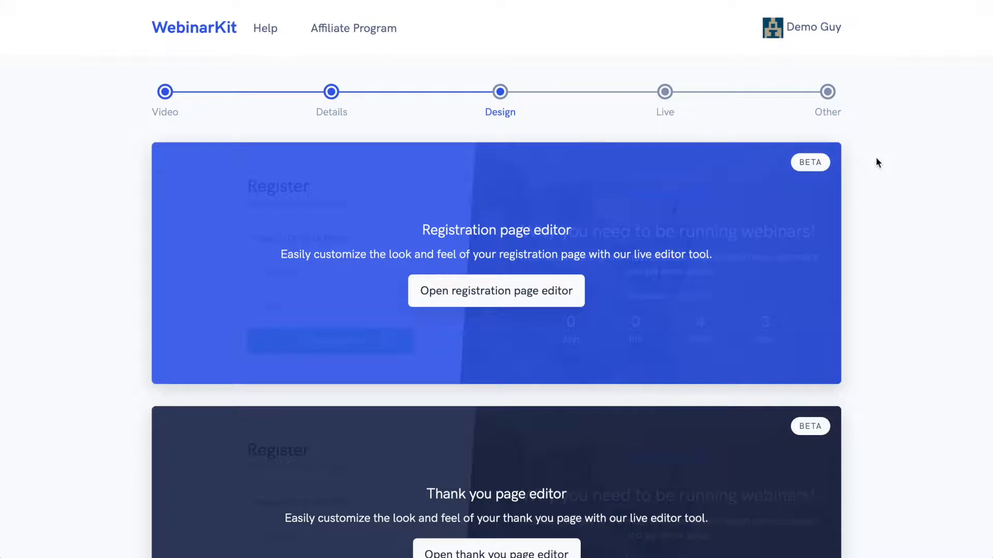
Step: Open the thank you page editor
scroll(873, 155, down, 3)
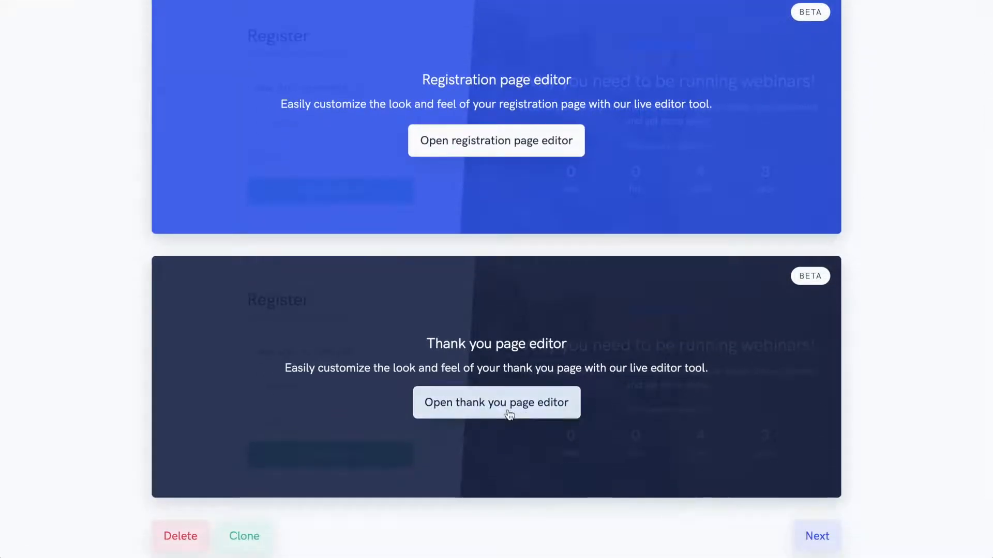
click(510, 414)
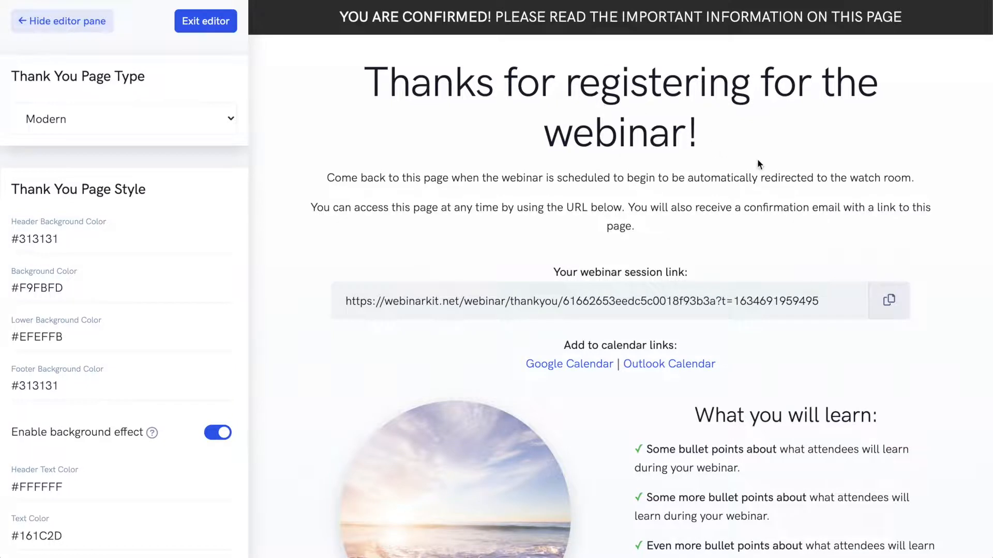
Step: Switch the thank you page type to Simple and back to Modern
scroll(757, 164, down, 2)
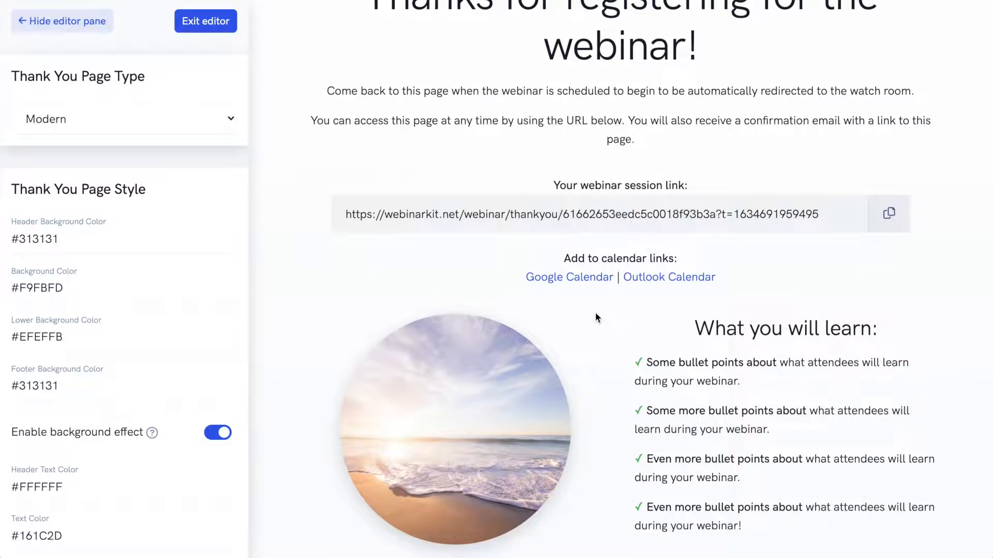
click(172, 119)
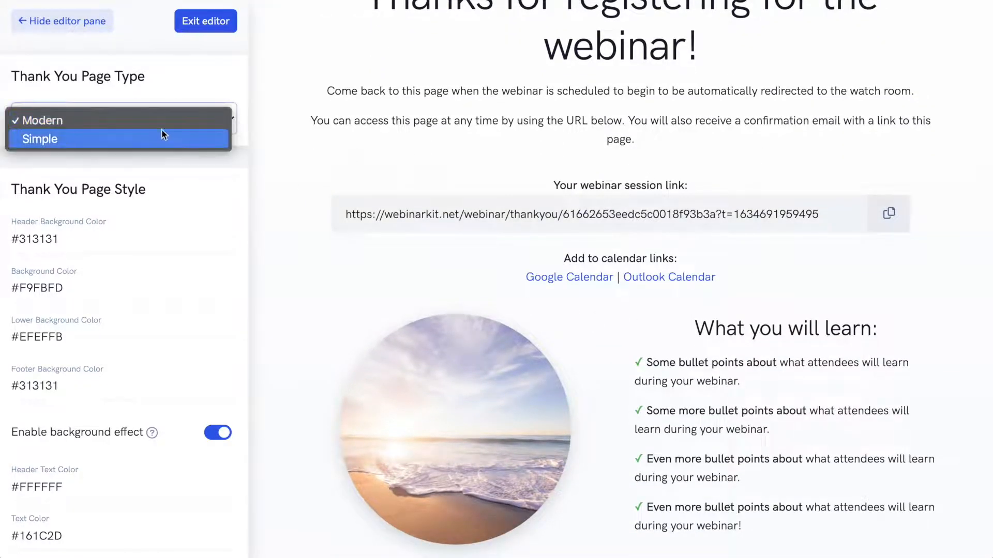
click(161, 136)
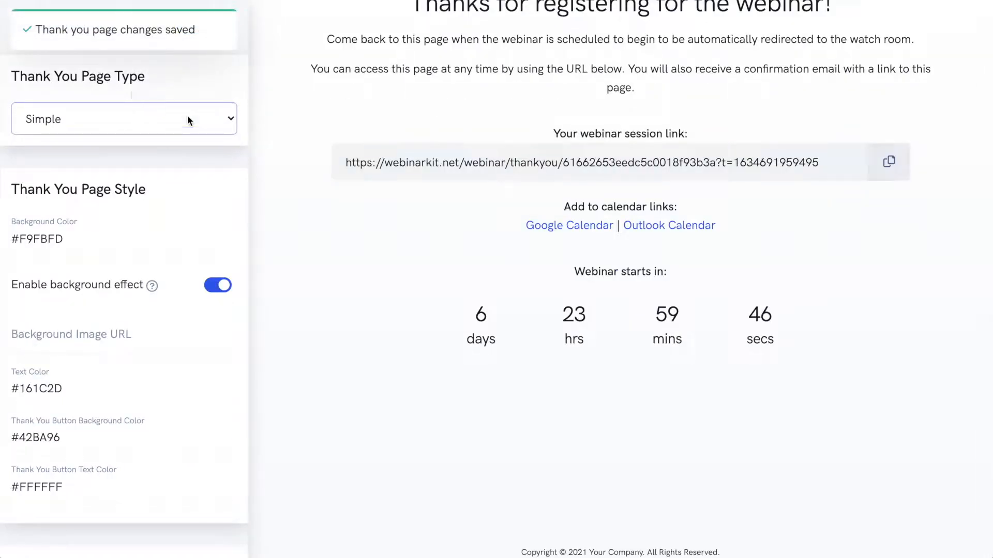
scroll(404, 177, up, 1)
click(154, 118)
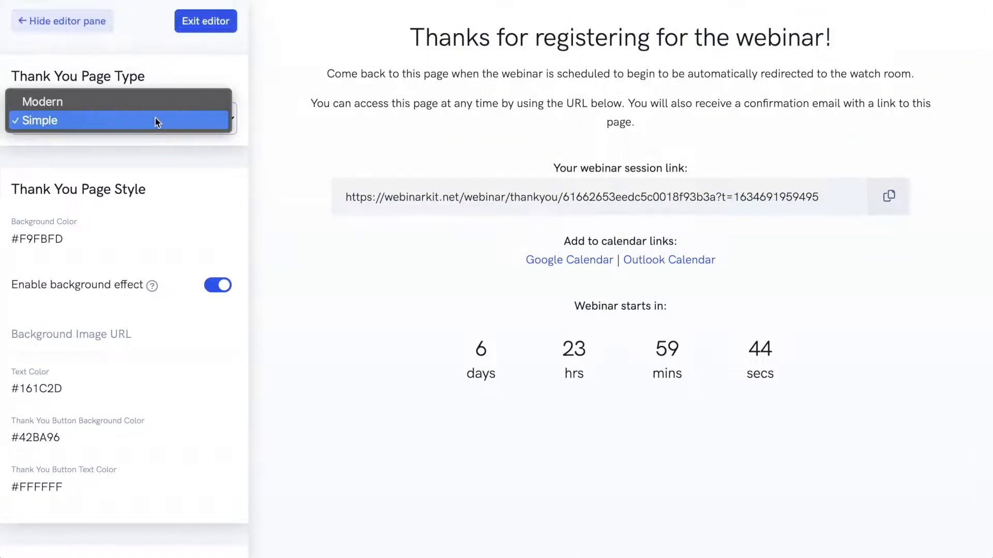
click(122, 107)
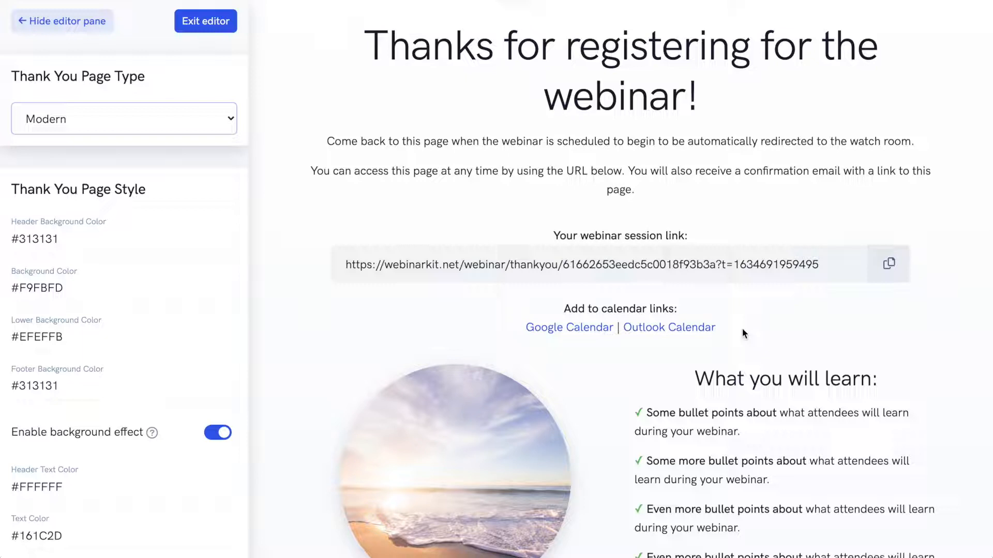
Step: Preview the Modern thank you page, exit the editor and scroll to the Design step's buttons
scroll(742, 334, down, 3)
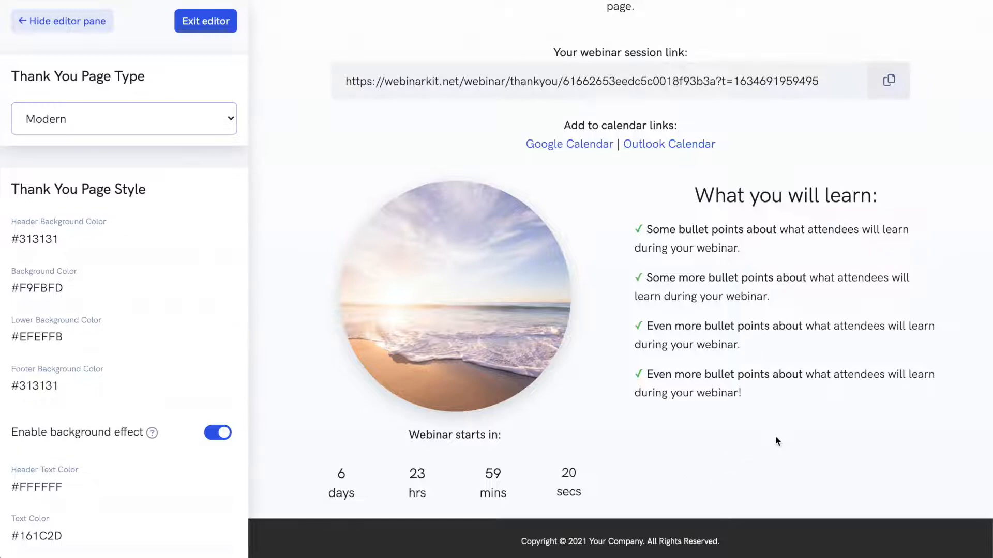
scroll(818, 426, up, 4)
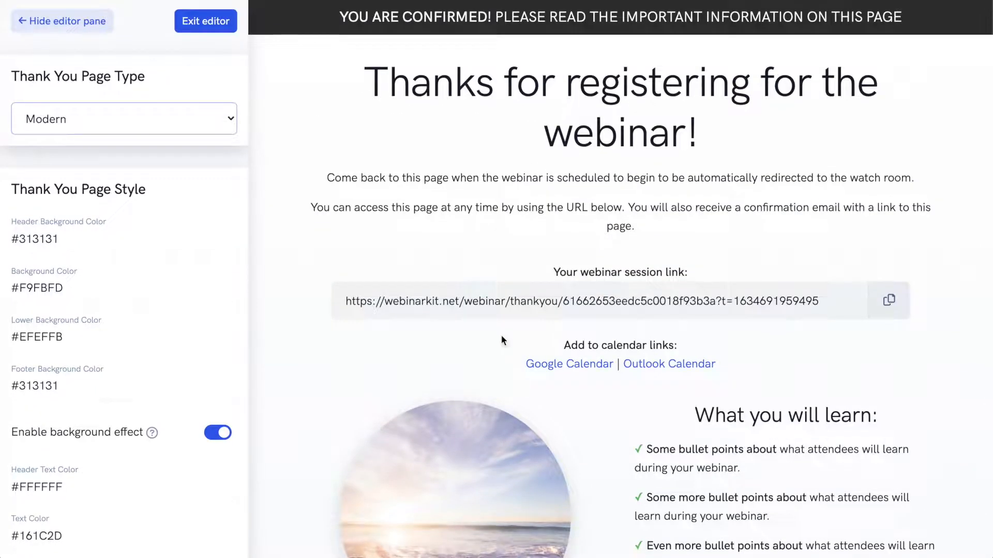
click(195, 23)
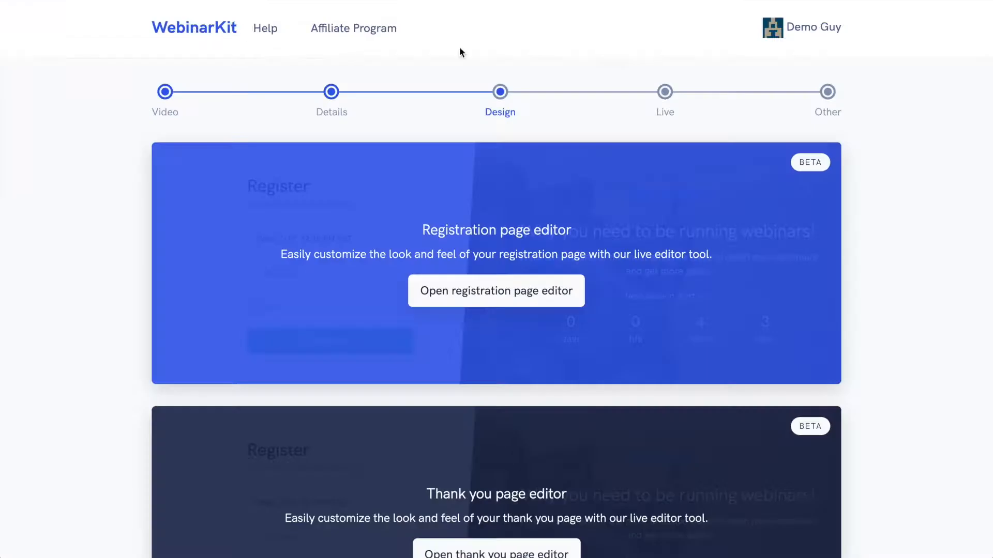
scroll(742, 123, down, 5)
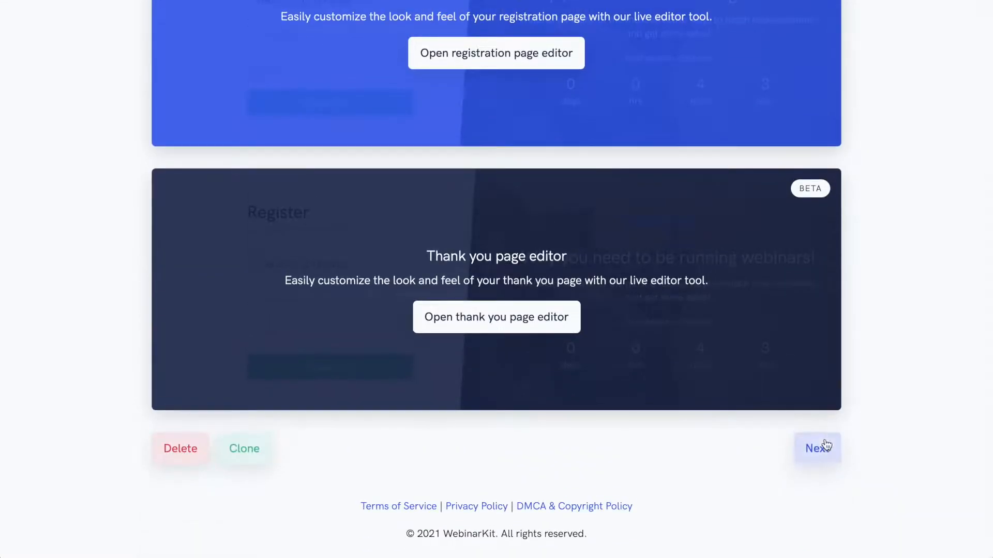
Step: Advance to the Live step, disable the email questions box and enable webinar live chat with public chat
click(826, 446)
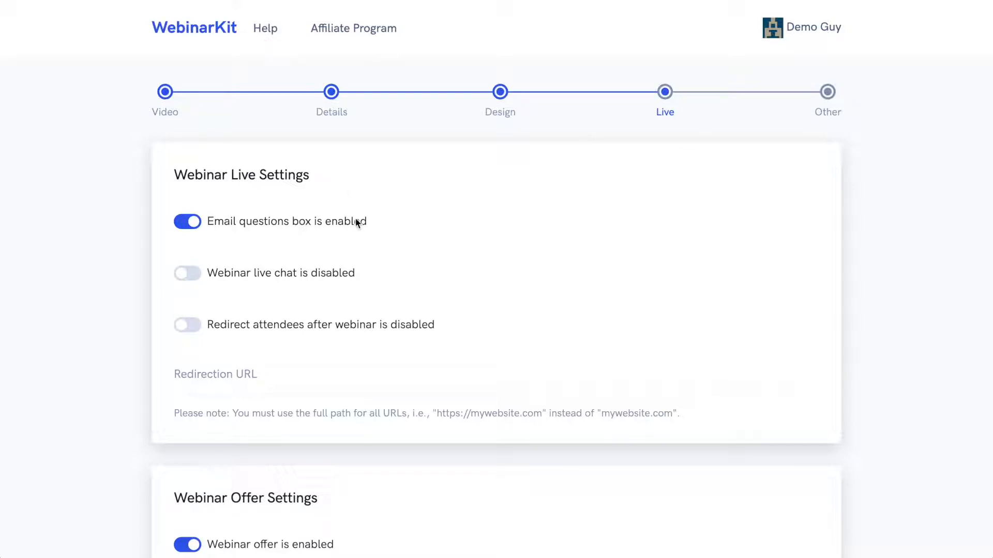
click(187, 222)
click(187, 275)
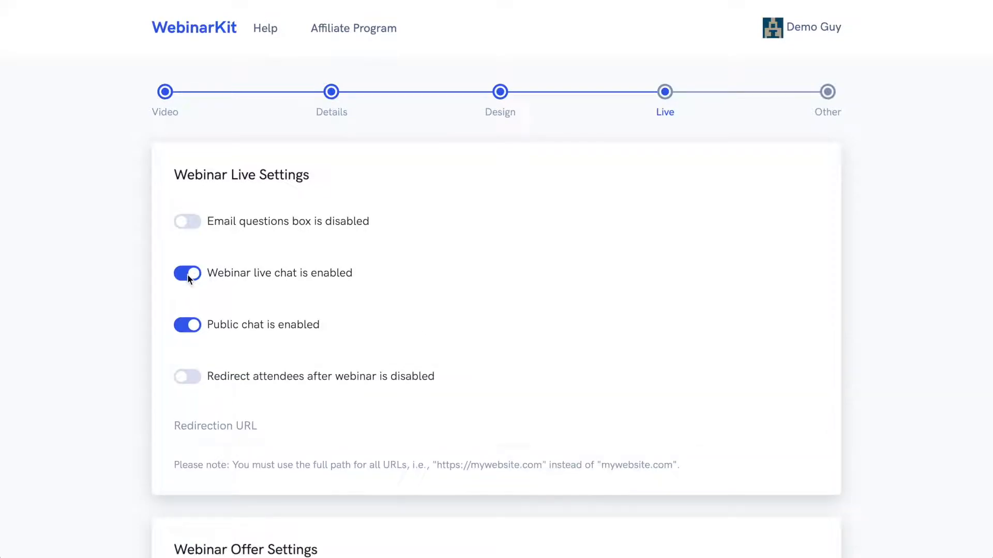
click(186, 327)
click(185, 327)
Step: Enable redirecting attendees after the webinar
scroll(426, 342, down, 2)
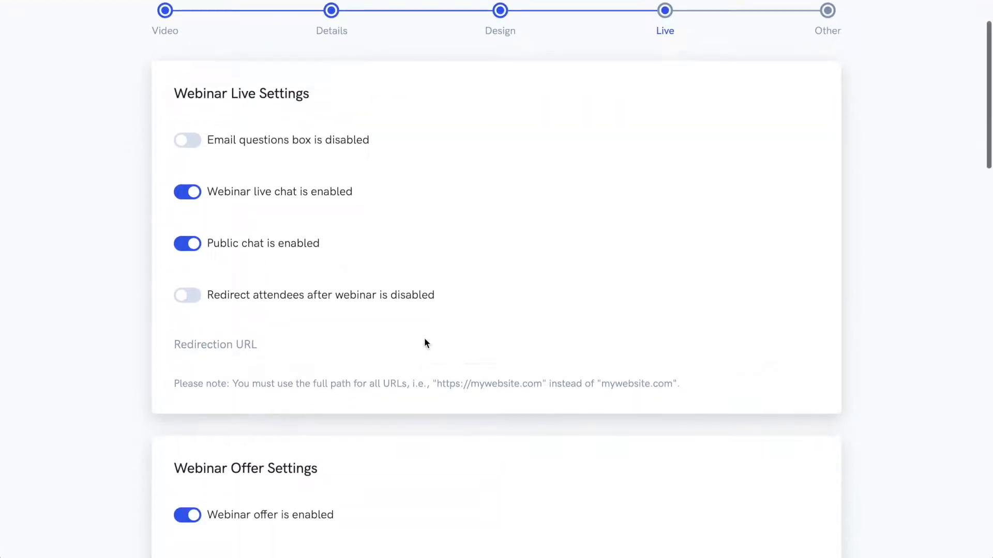
click(189, 293)
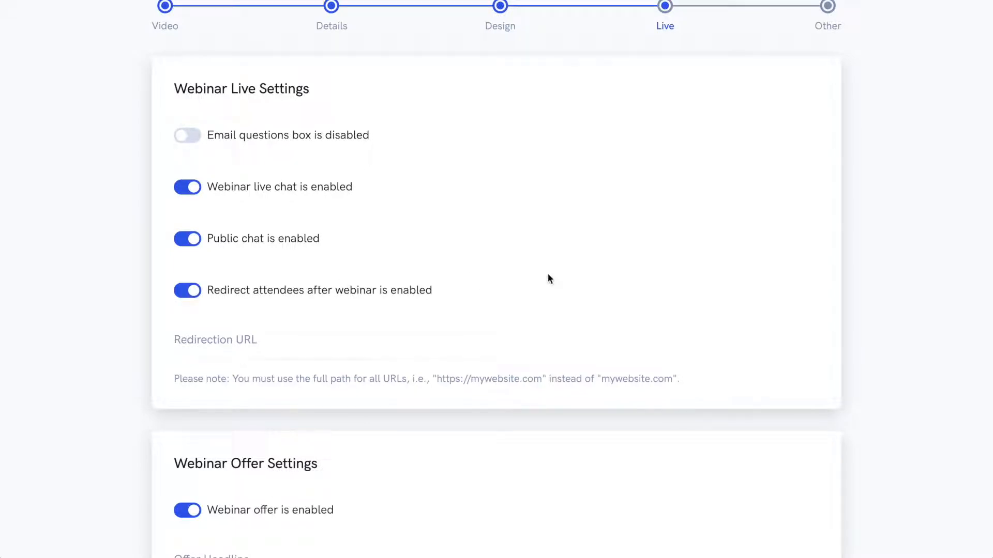
Step: Copy the Spanish translation 'Hacer una pregunta' from Google Translate and paste it as the Ask A Question label
scroll(548, 273, down, 8)
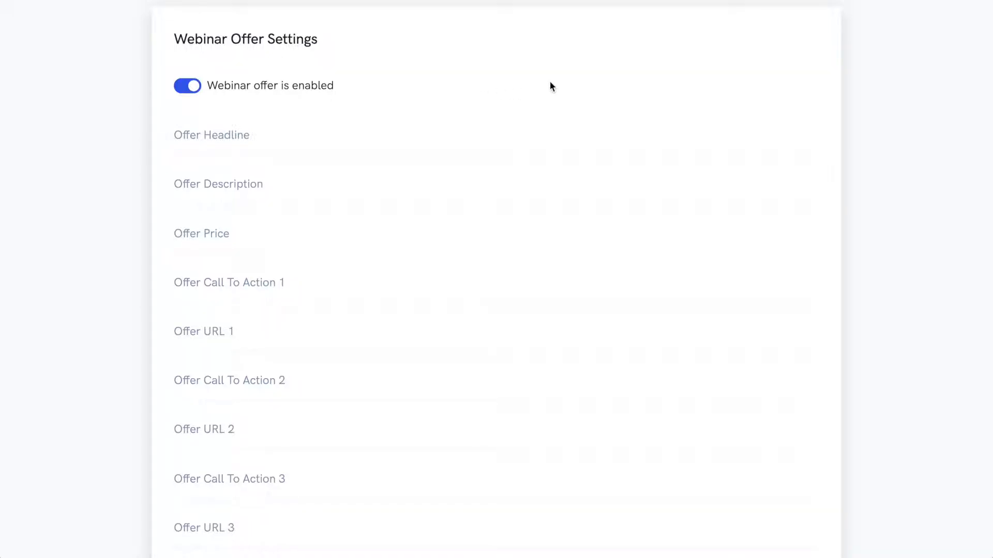
scroll(550, 85, down, 8)
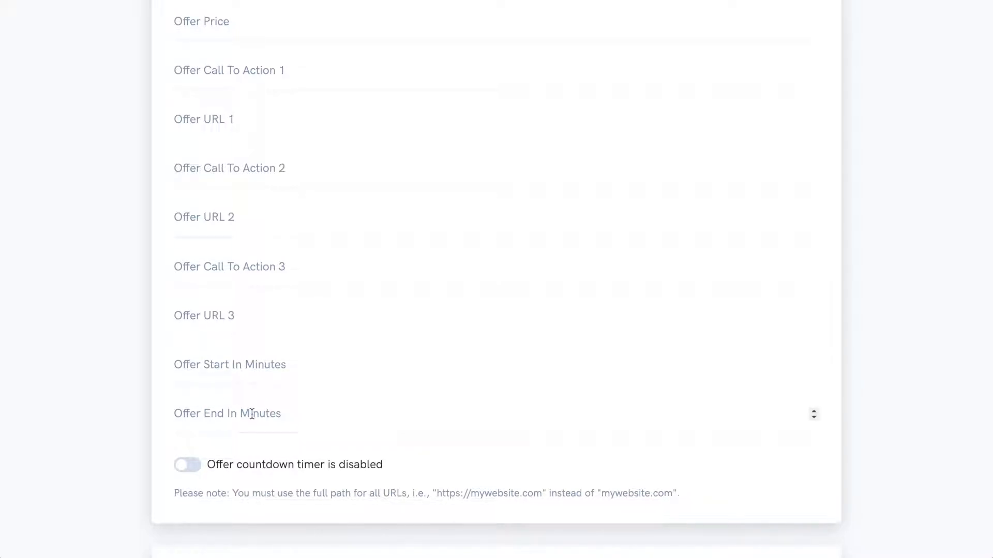
scroll(862, 438, down, 10)
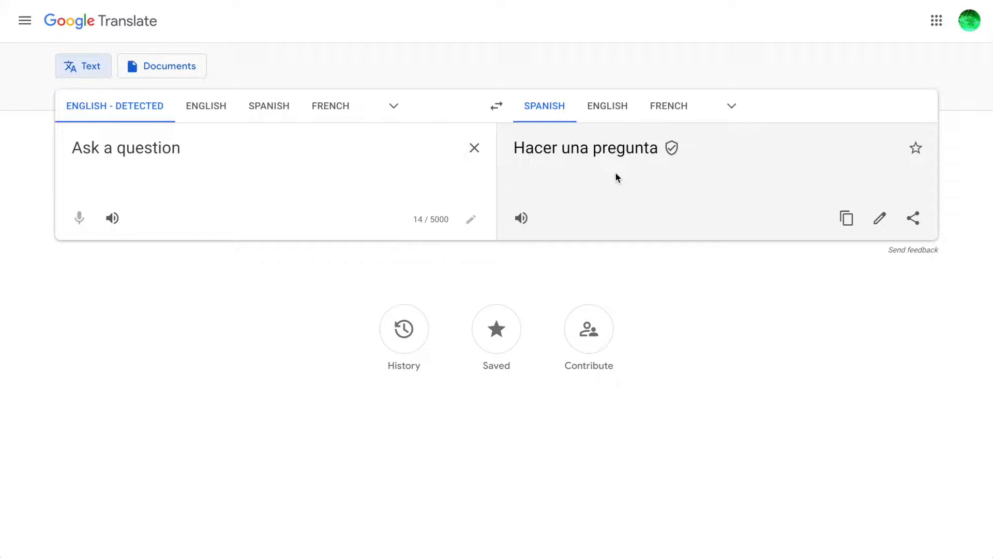
click(846, 217)
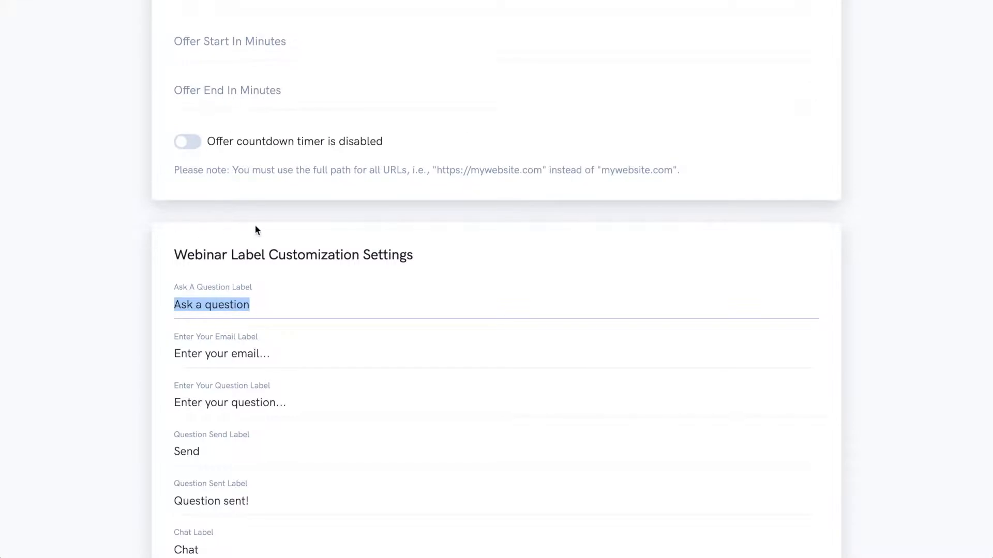
key(ctrl+v)
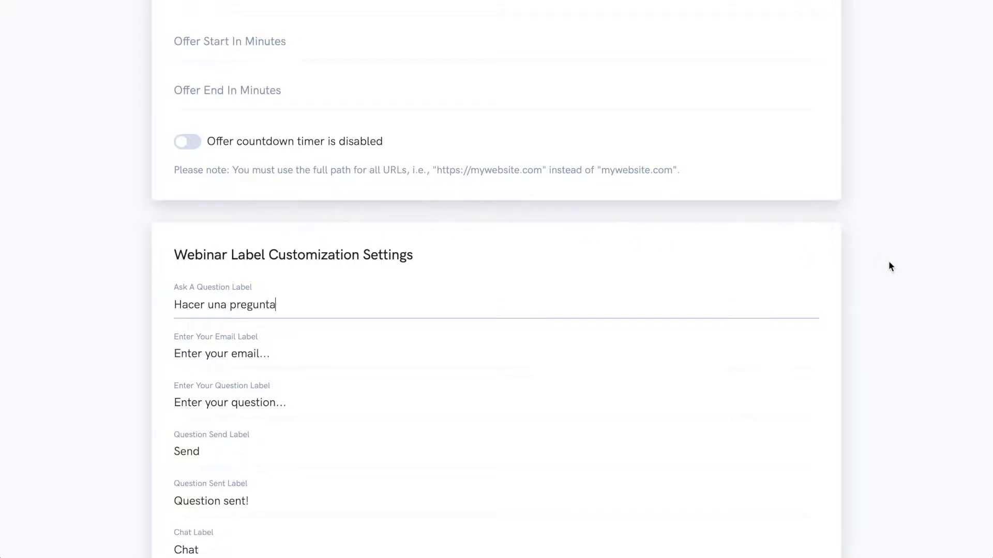
Step: Scroll past the remaining chat and poll labels and advance to the Other step
scroll(890, 266, down, 6)
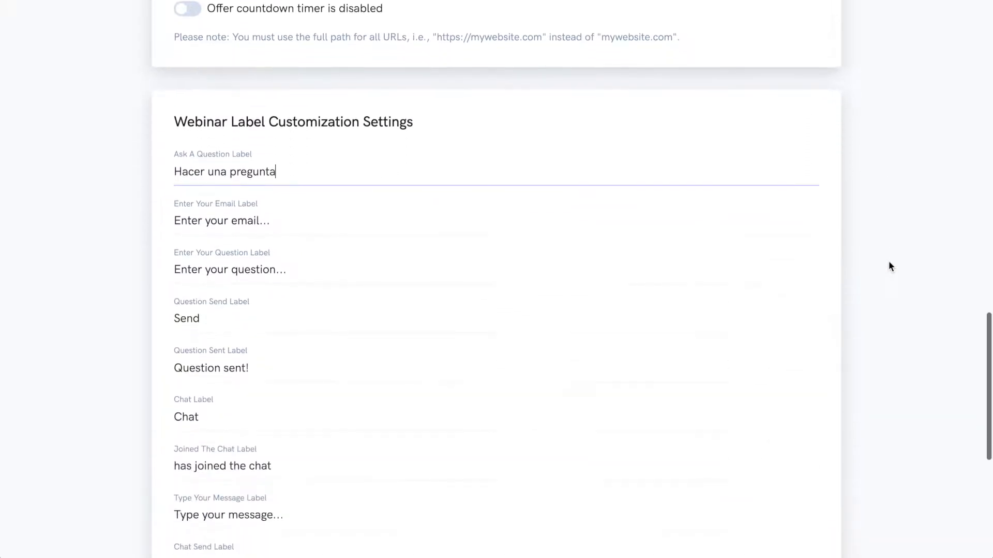
scroll(889, 263, down, 4)
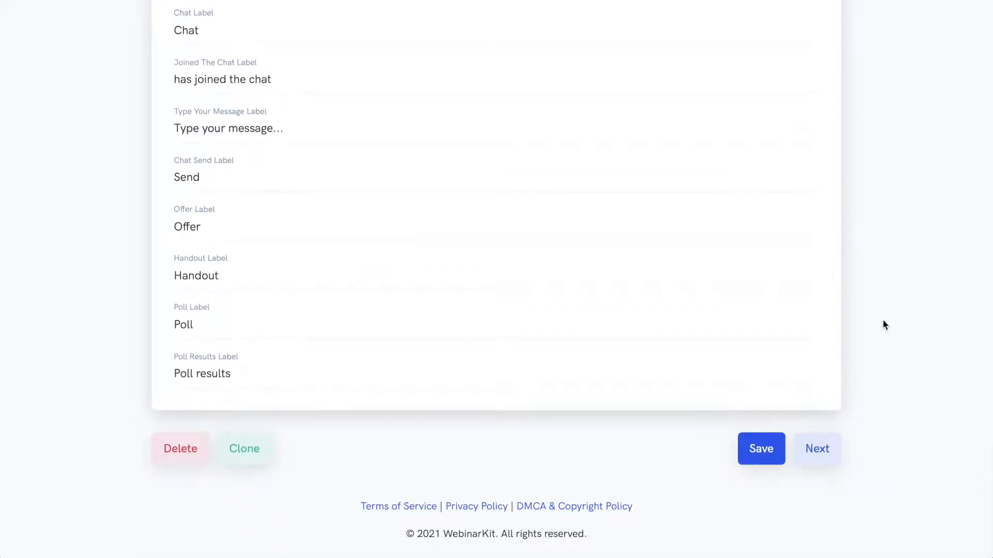
click(816, 447)
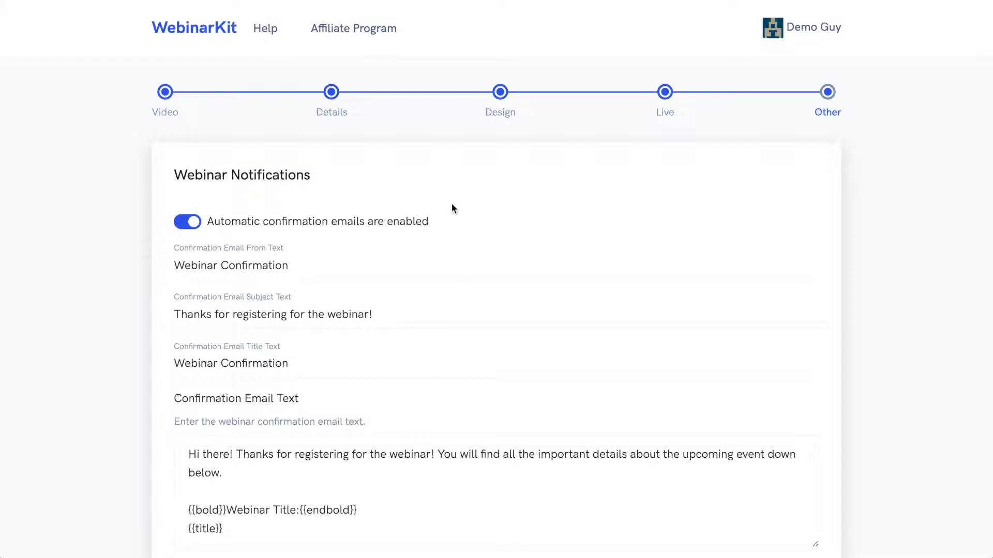
Step: Toggle automatic confirmation emails off and back on, and review the reminder email settings
click(187, 222)
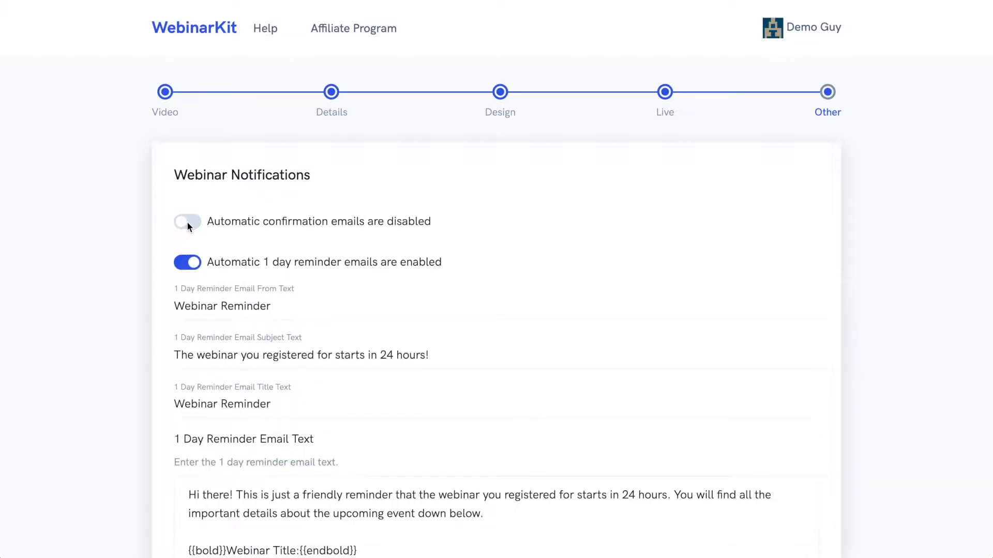
click(187, 223)
scroll(353, 220, down, 1)
scroll(351, 220, down, 6)
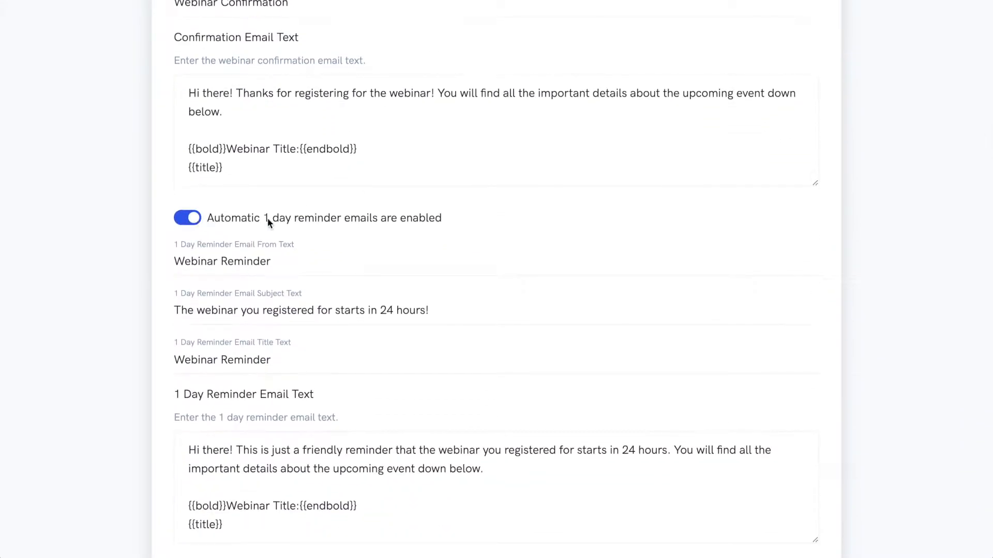
scroll(125, 220, down, 8)
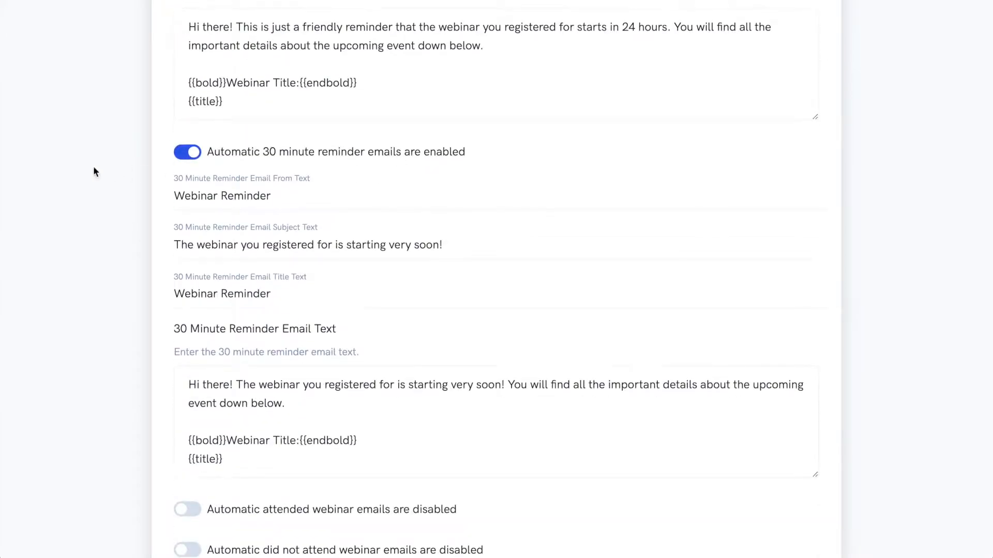
scroll(90, 172, up, 15)
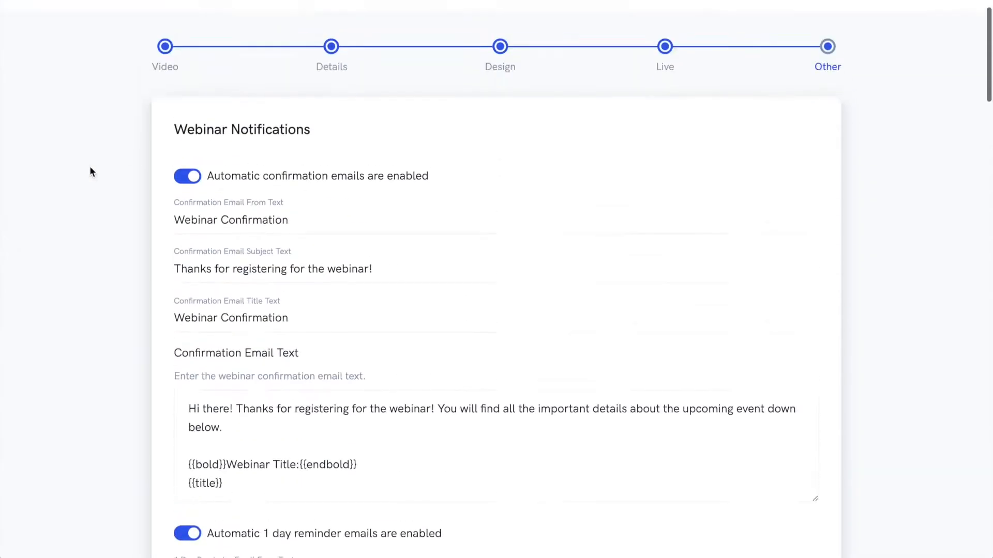
scroll(126, 235, down, 9)
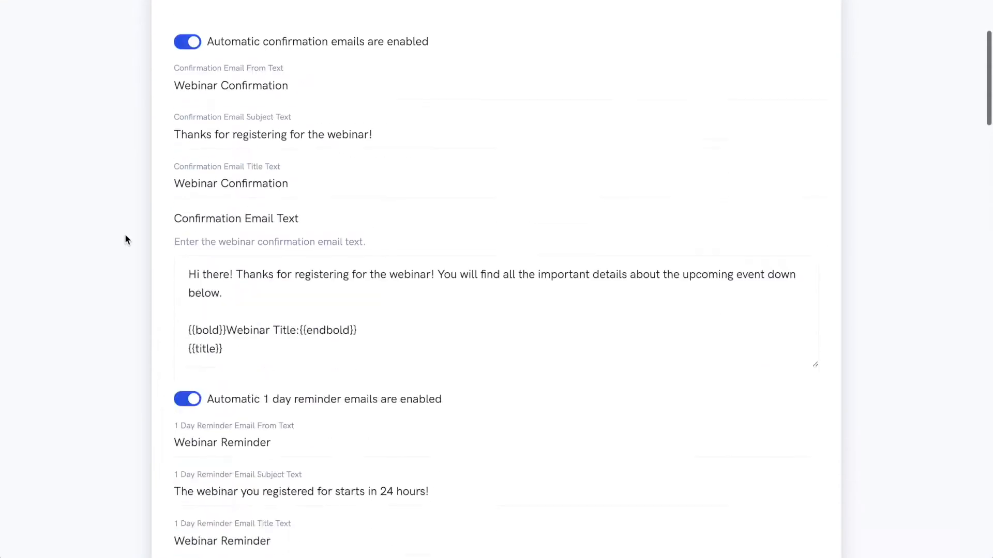
scroll(134, 114, down, 5)
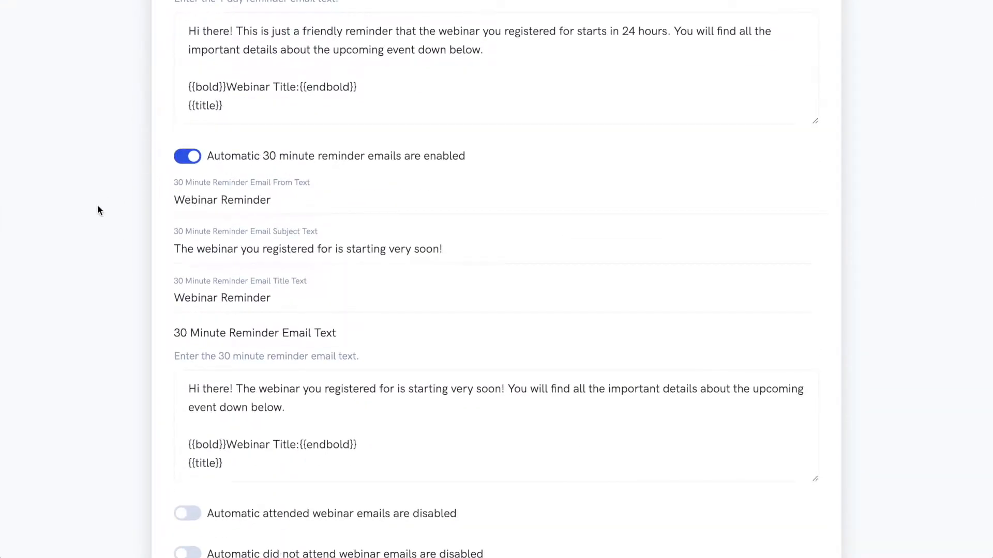
scroll(99, 209, down, 9)
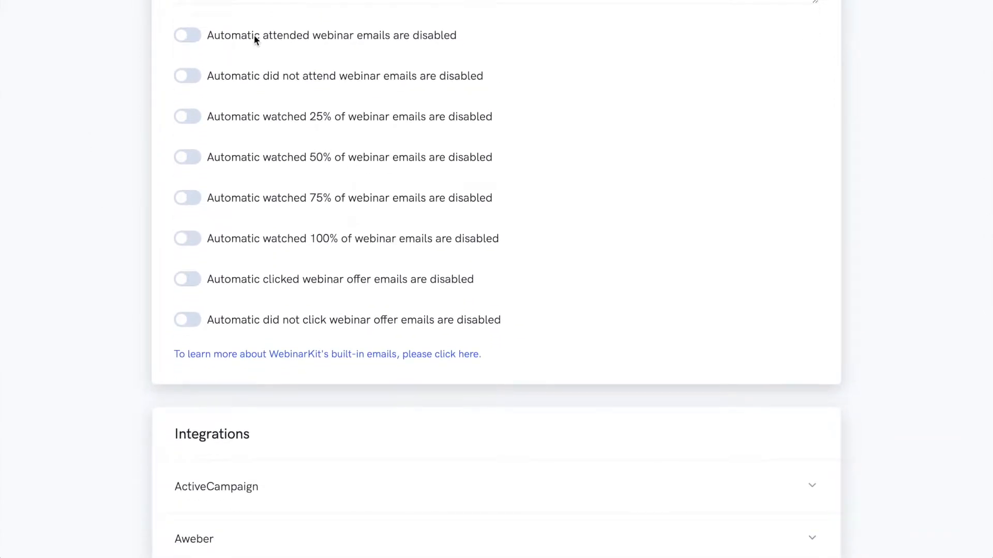
Step: Toggle the attended and did-not-attend webinar emails on and back off
click(187, 34)
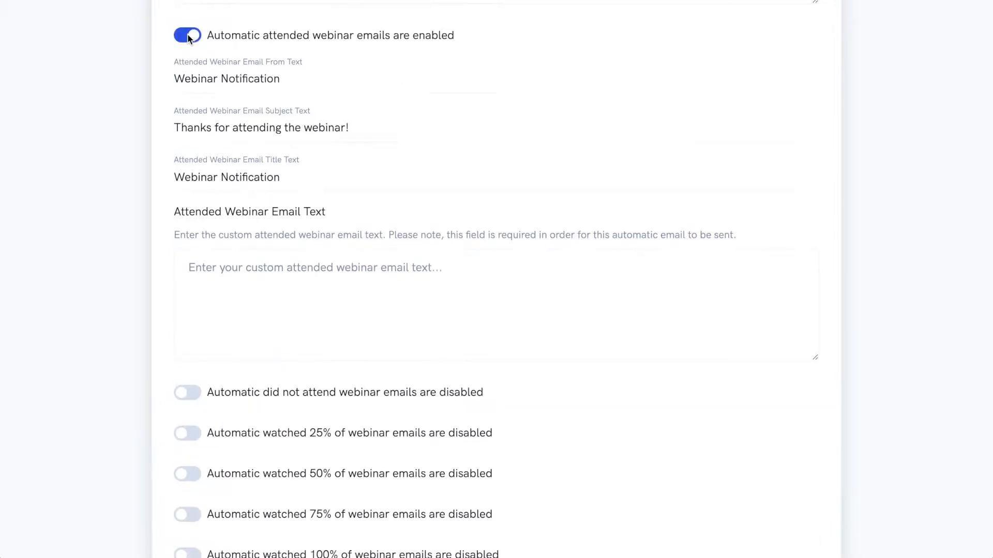
click(188, 35)
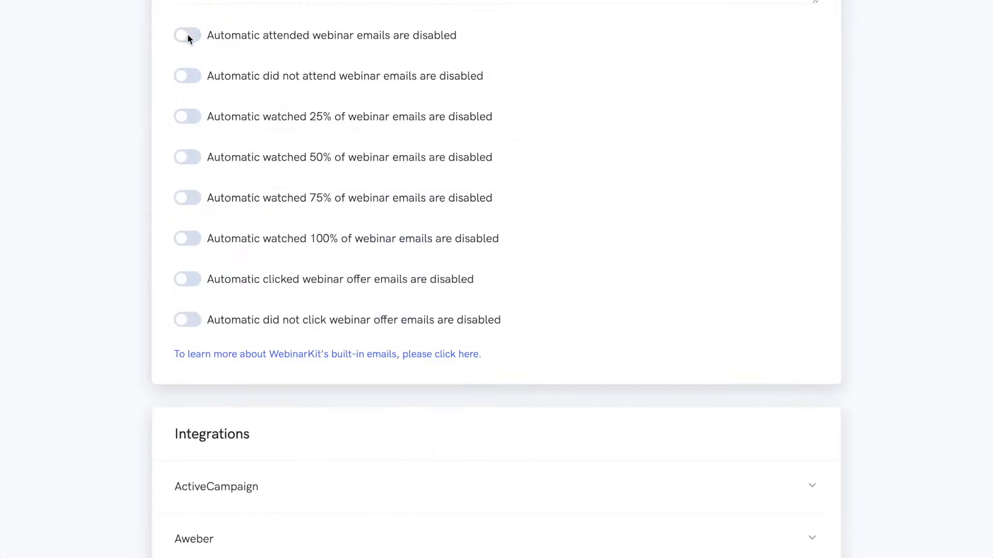
click(185, 78)
click(187, 77)
Step: Review the integrations and webinar scripts sections and complete the webinar setup
scroll(395, 242, down, 3)
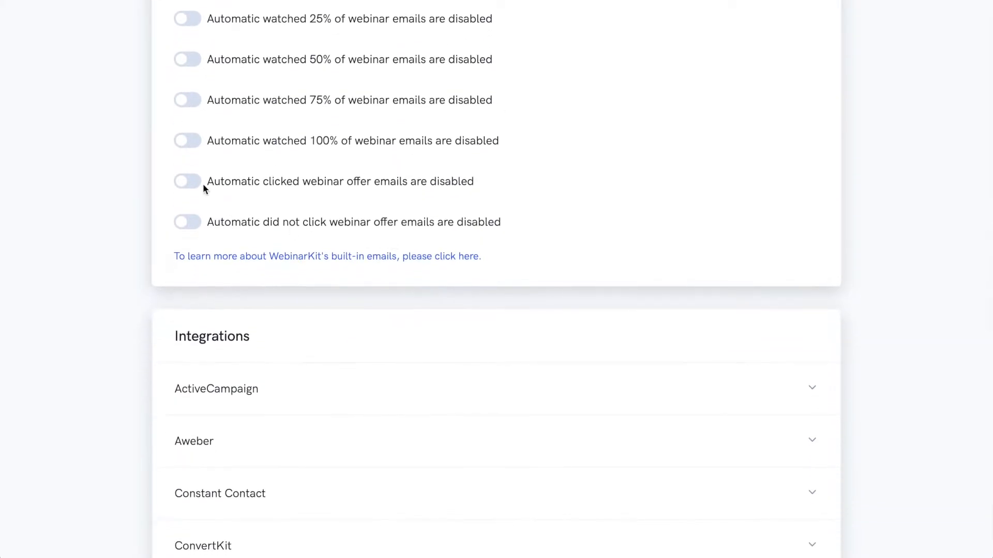
scroll(894, 81, down, 6)
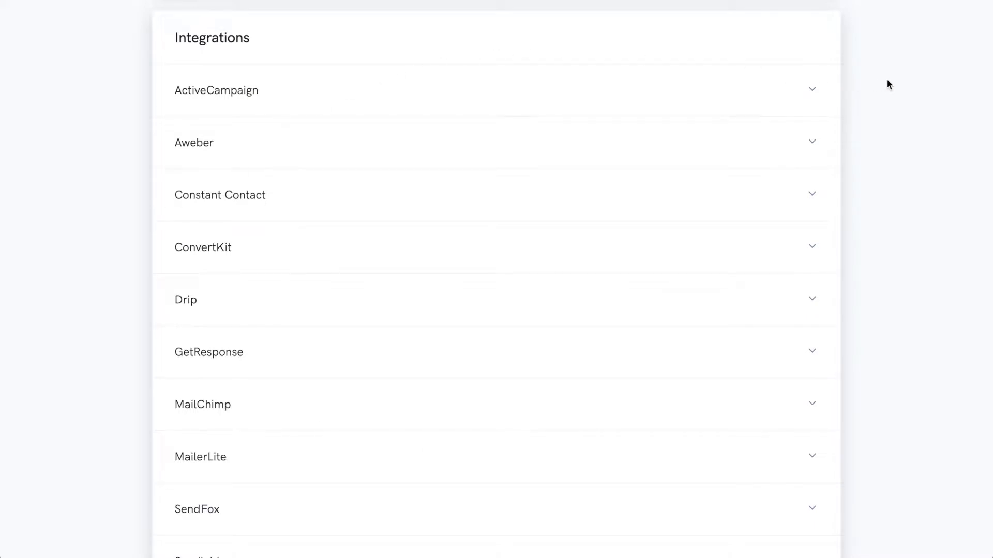
scroll(876, 78, down, 3)
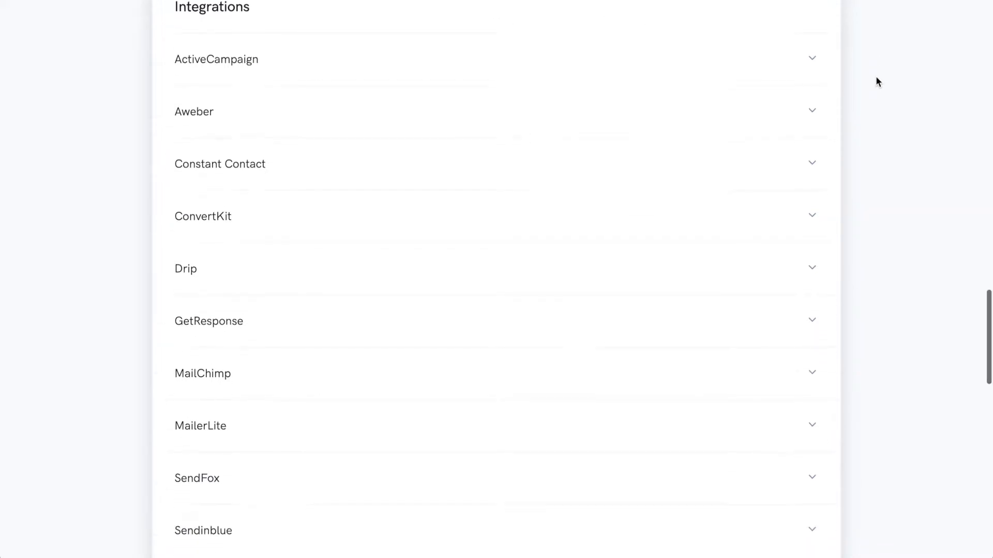
scroll(876, 81, up, 3)
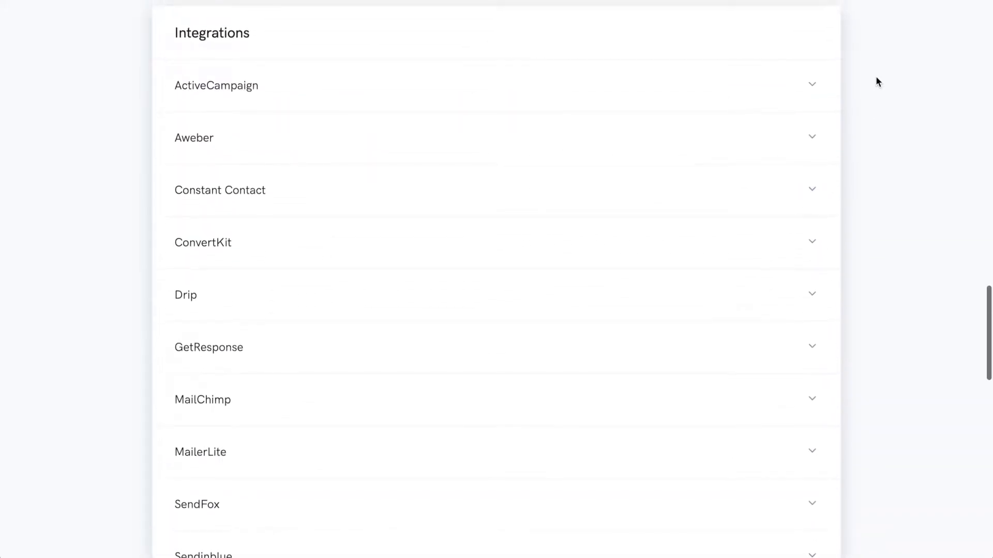
scroll(878, 82, down, 2)
scroll(877, 81, down, 2)
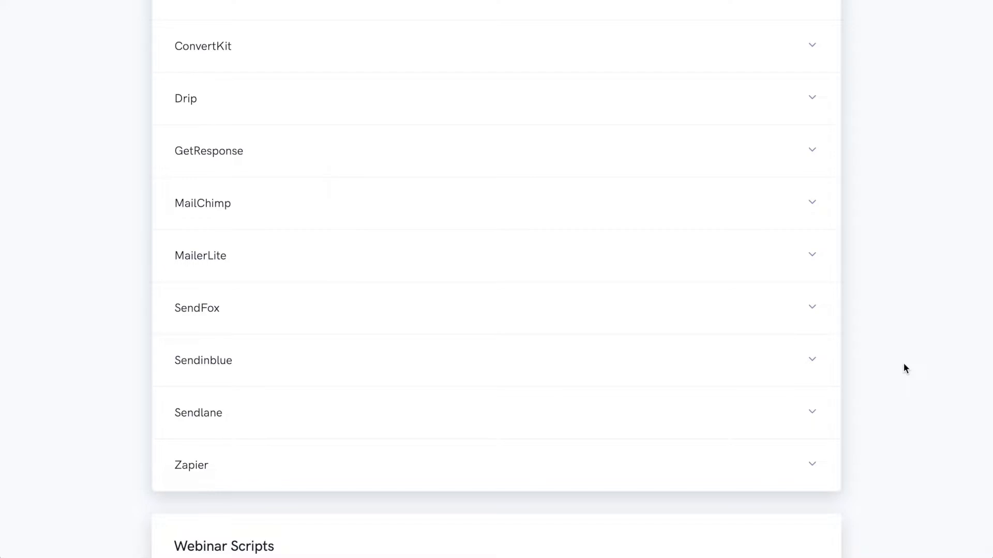
scroll(905, 368, down, 8)
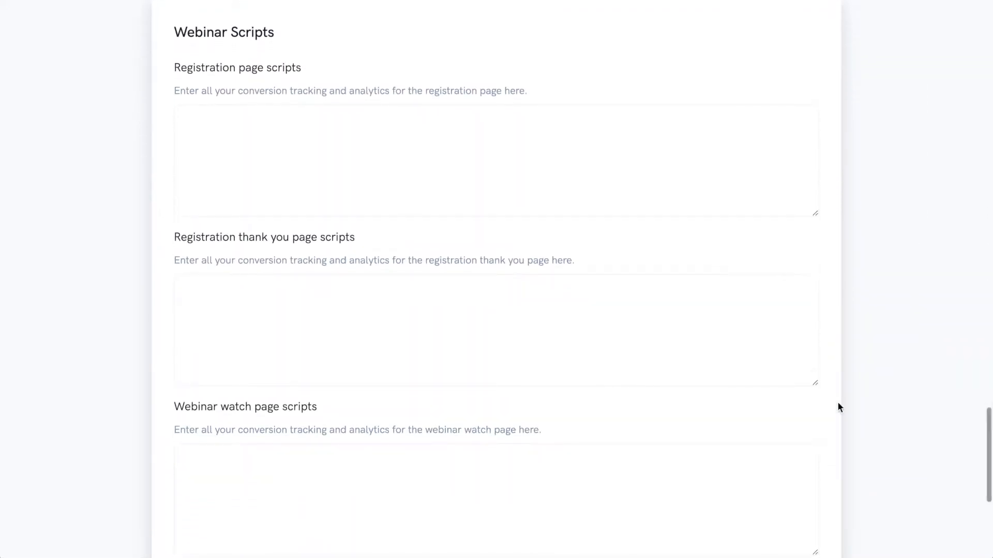
scroll(899, 135, down, 7)
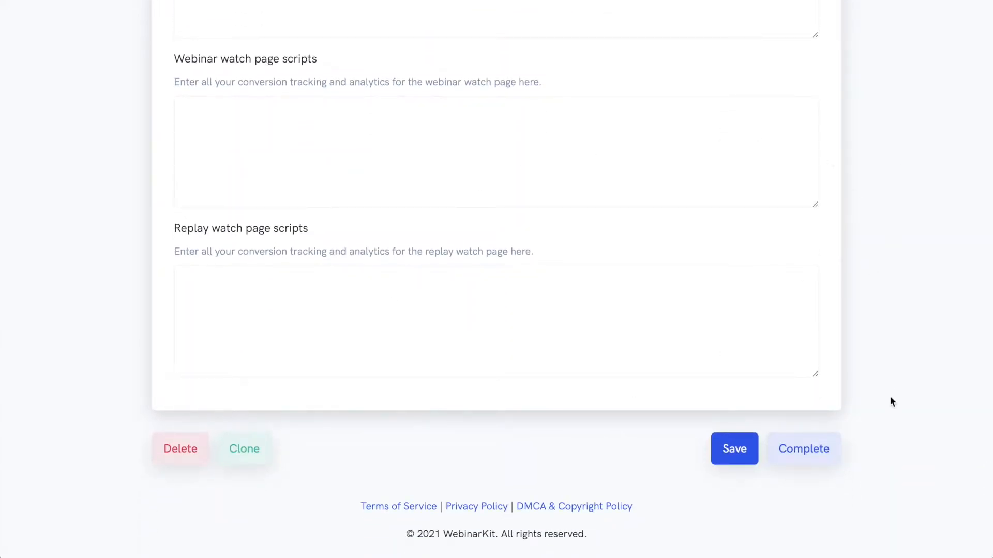
click(810, 457)
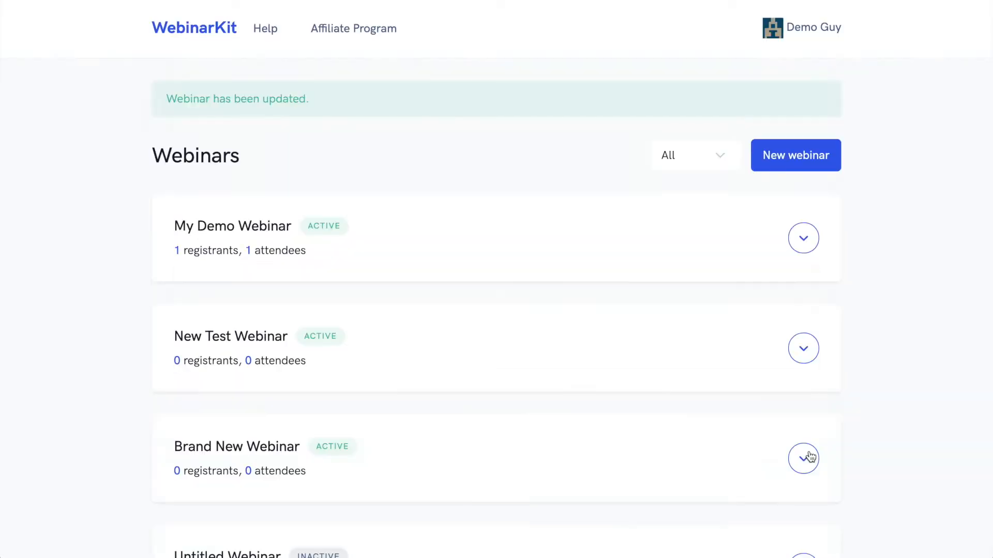